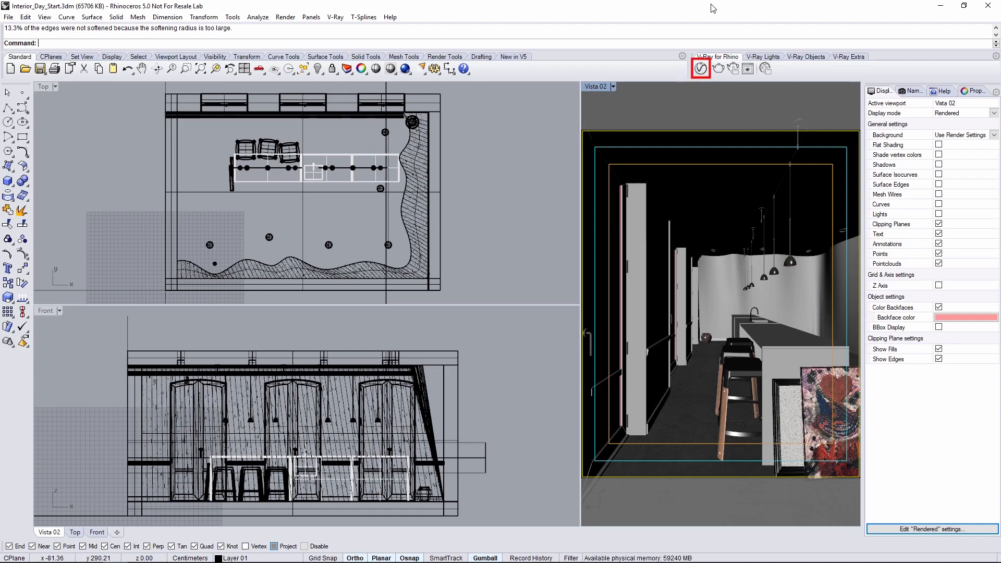
- Switch on Material Override in the V-Ray render settings and review its options
{"action": "left_click", "coordinate": [701, 69]}
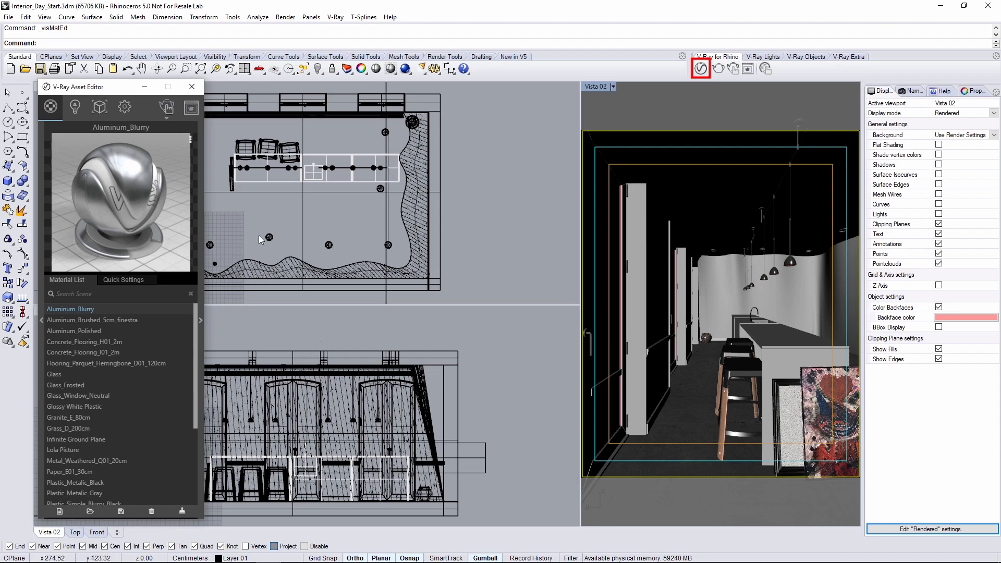
{"action": "left_click", "coordinate": [126, 107]}
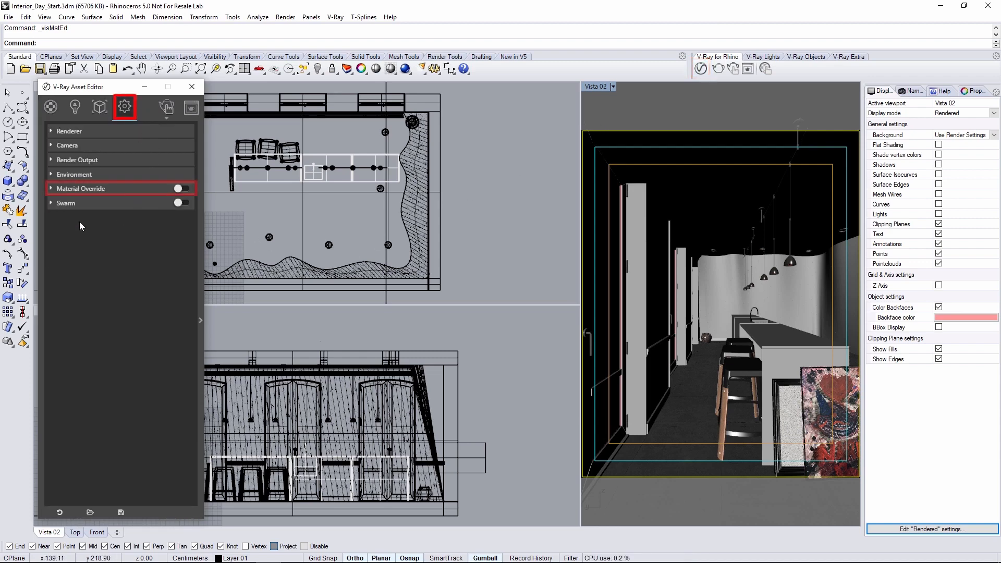
{"action": "left_click", "coordinate": [182, 189]}
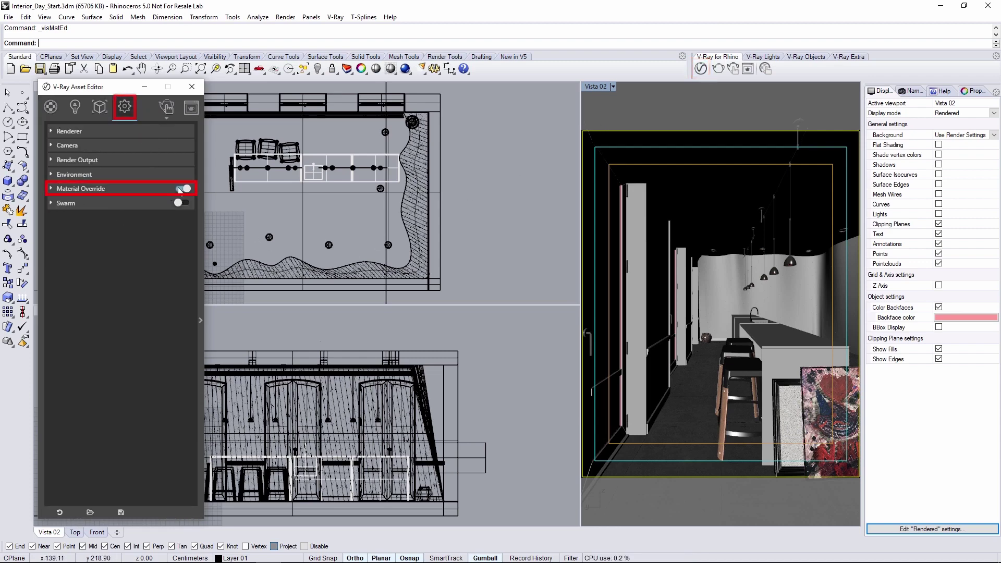
{"action": "left_click", "coordinate": [52, 189]}
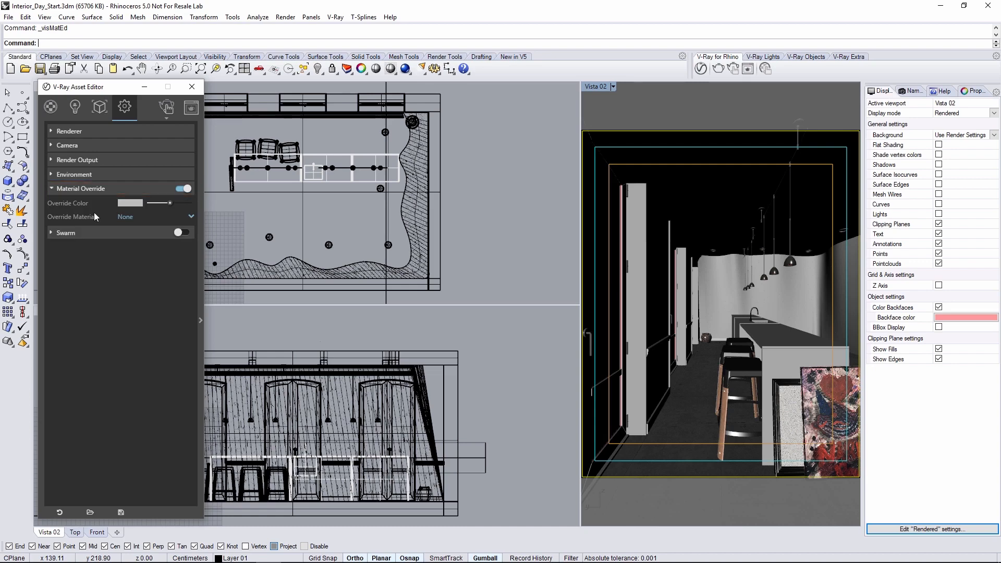
{"action": "left_click", "coordinate": [50, 190]}
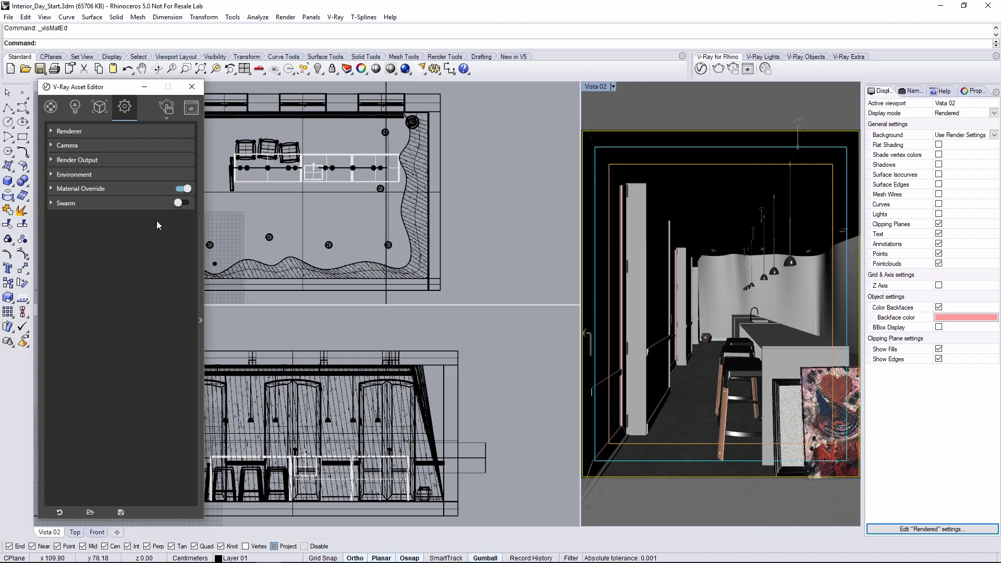
- Leave Glass_Window_Neutral's Can be Overridden option unchecked in its material options
{"action": "left_click", "coordinate": [52, 107]}
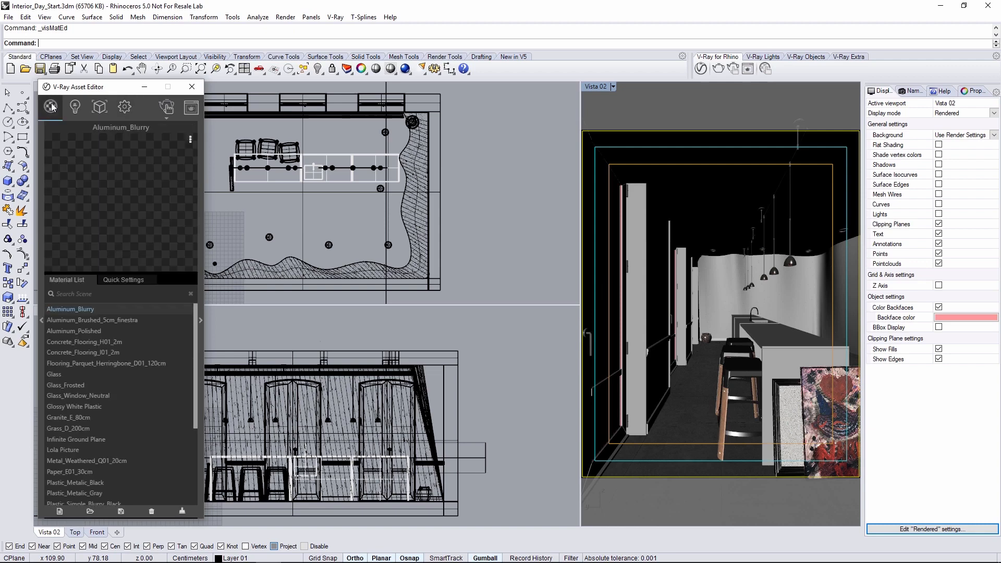
{"action": "left_click", "coordinate": [77, 396]}
{"action": "left_click", "coordinate": [201, 325]}
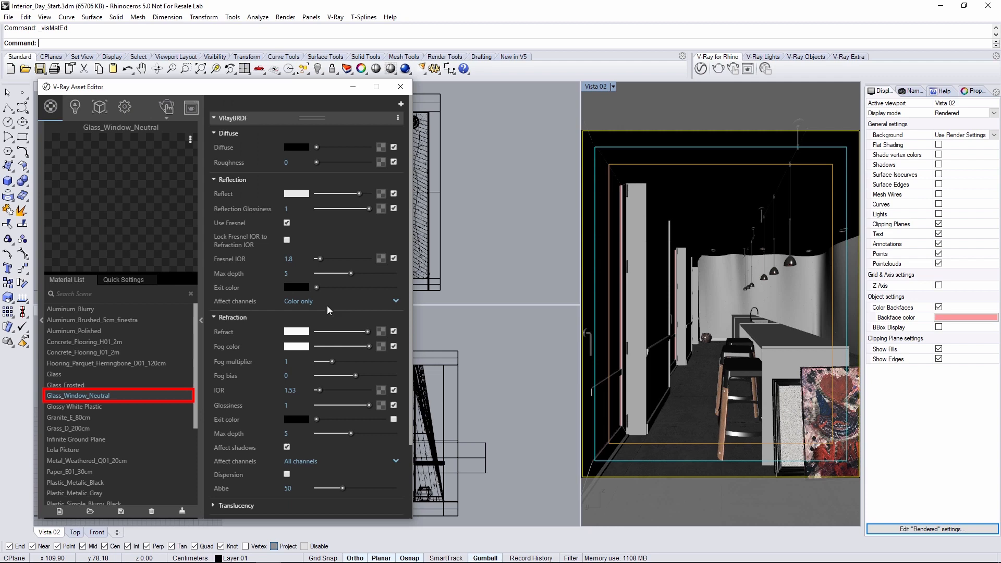
{"action": "left_click_drag", "start_coordinate": [411, 188], "coordinate": [412, 284]}
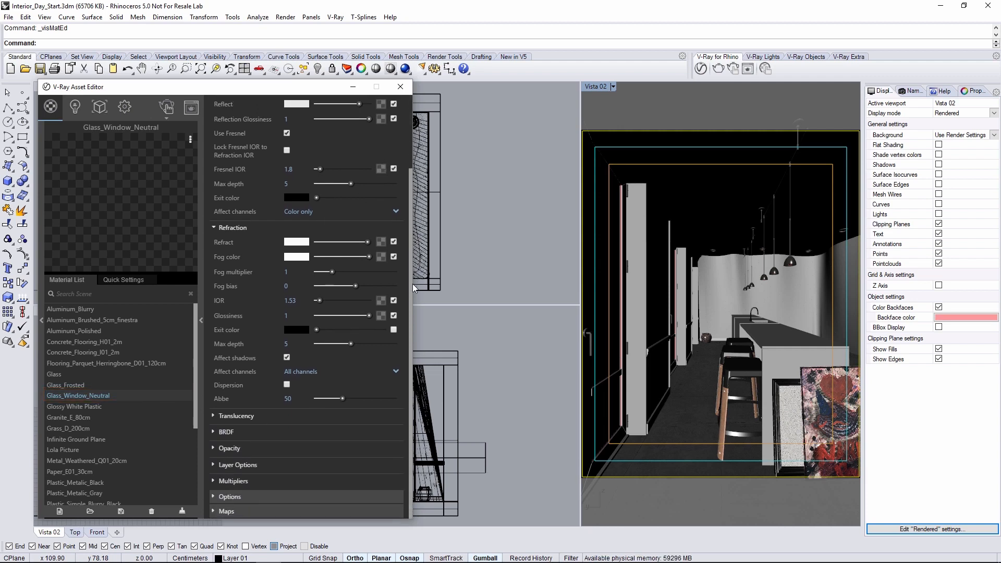
{"action": "left_click", "coordinate": [228, 496]}
{"action": "scroll", "coordinate": [312, 454], "scroll_direction": "down", "scroll_amount": 3}
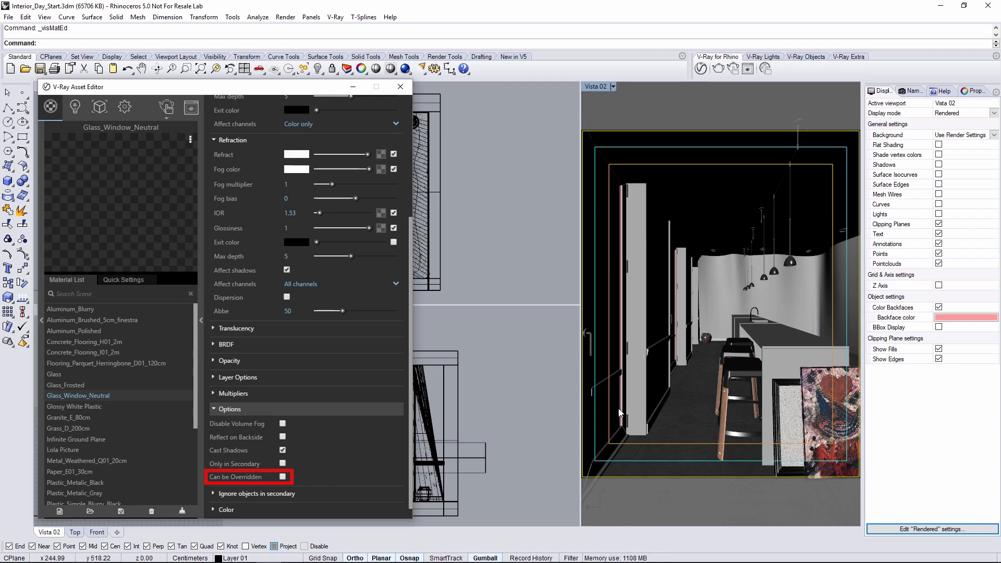
- Select the Skin Wall mesh proxy in the perspective view to show its file details
{"action": "left_click", "coordinate": [741, 298]}
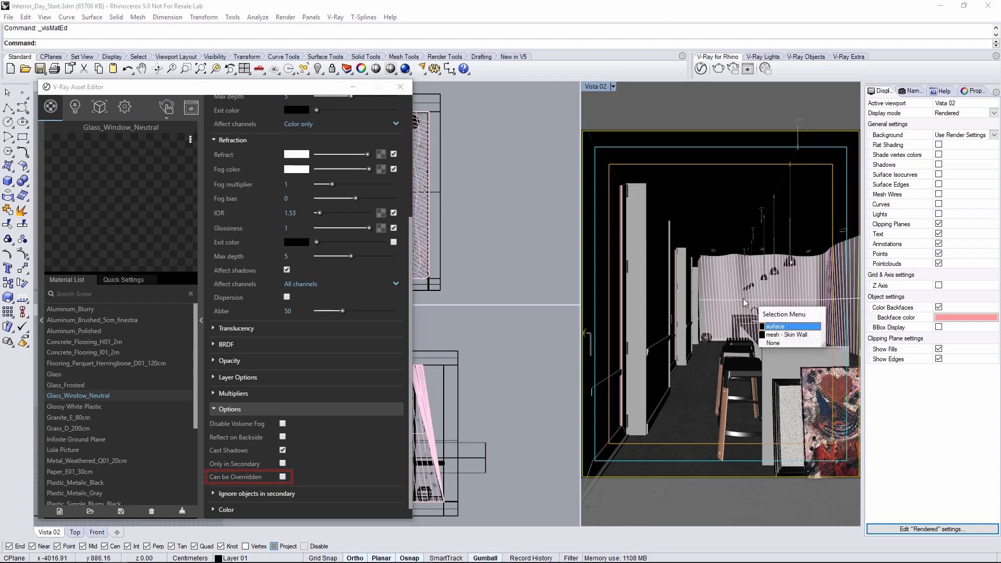
{"action": "left_click", "coordinate": [786, 333]}
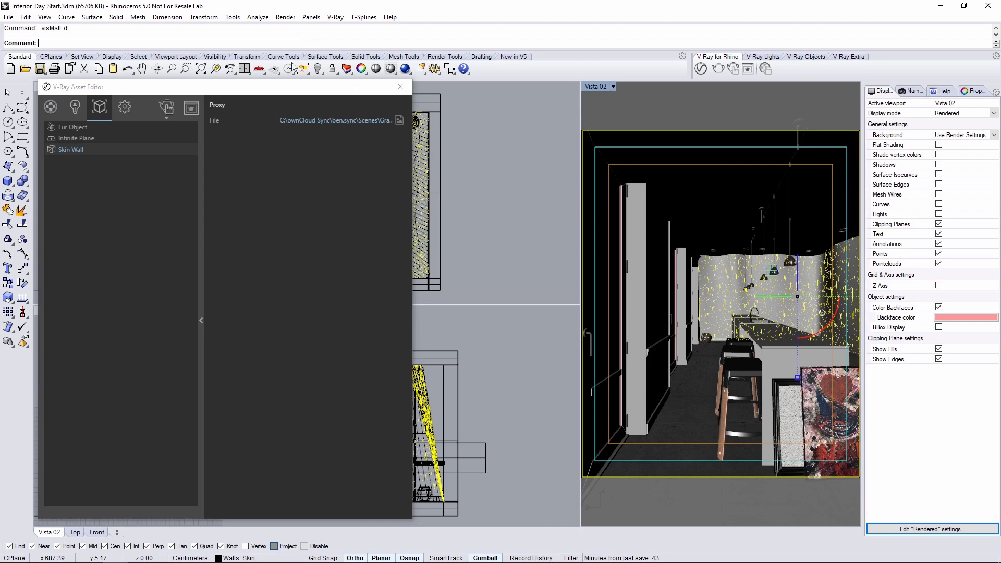
- Dock the Layers panel on the right and hide the Skin layer's geometry
{"action": "left_click", "coordinate": [310, 18]}
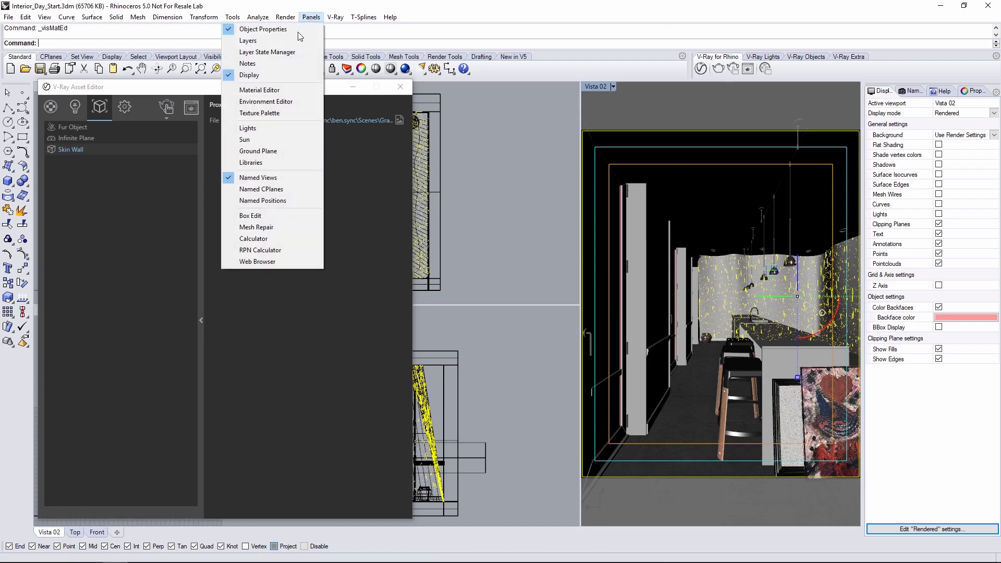
{"action": "left_click", "coordinate": [248, 41]}
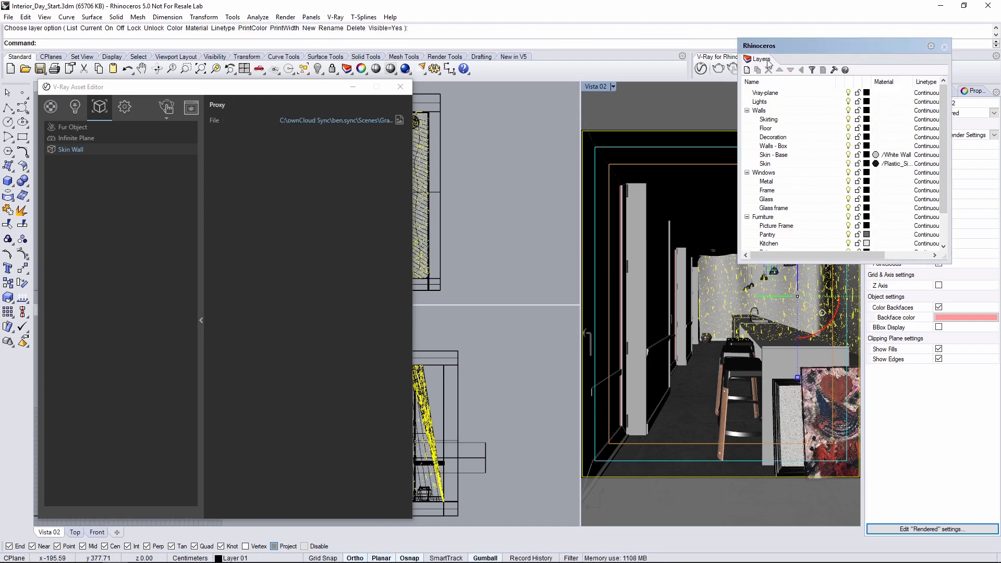
{"action": "left_click_drag", "start_coordinate": [769, 63], "coordinate": [979, 95]}
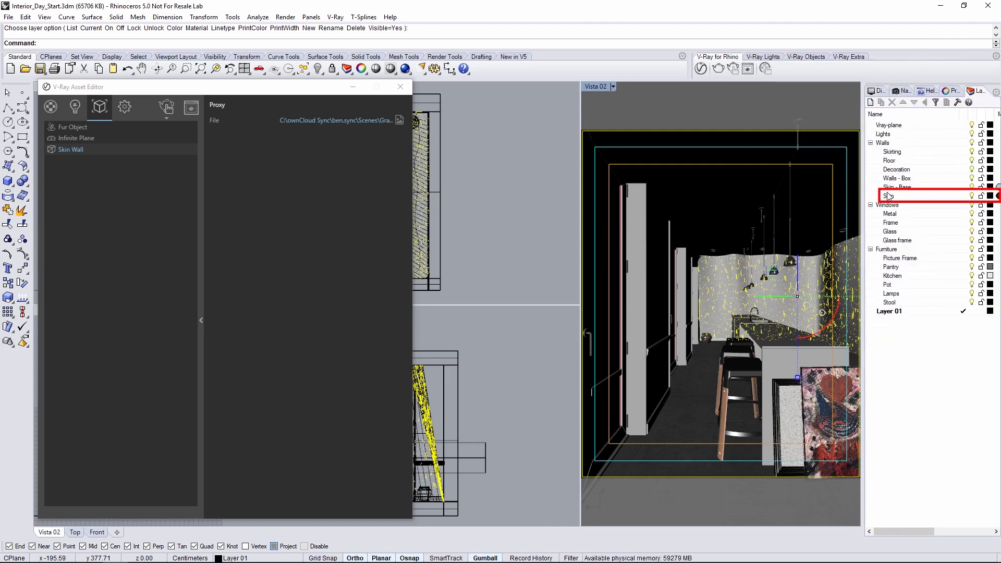
{"action": "left_click", "coordinate": [922, 195]}
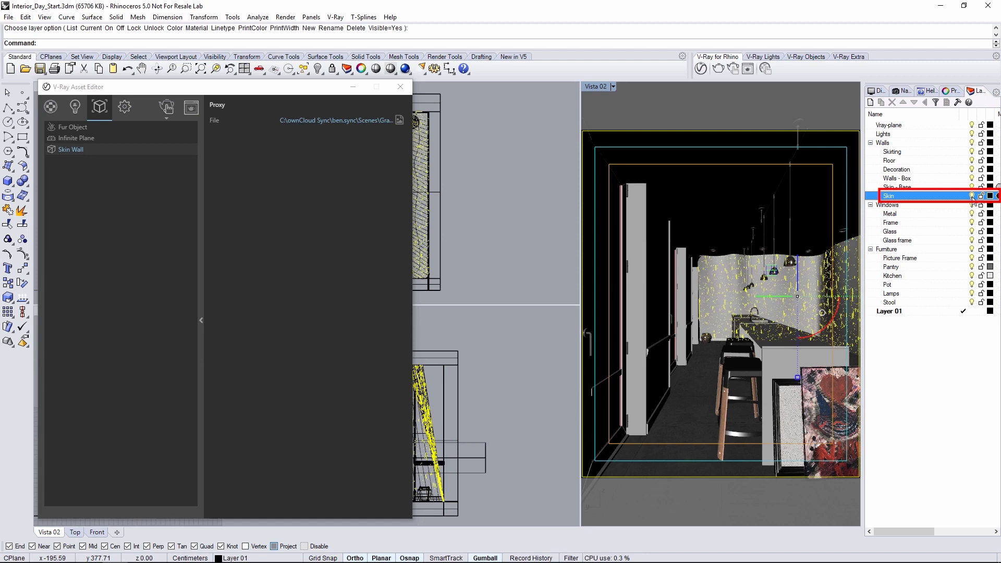
{"action": "left_click", "coordinate": [972, 196]}
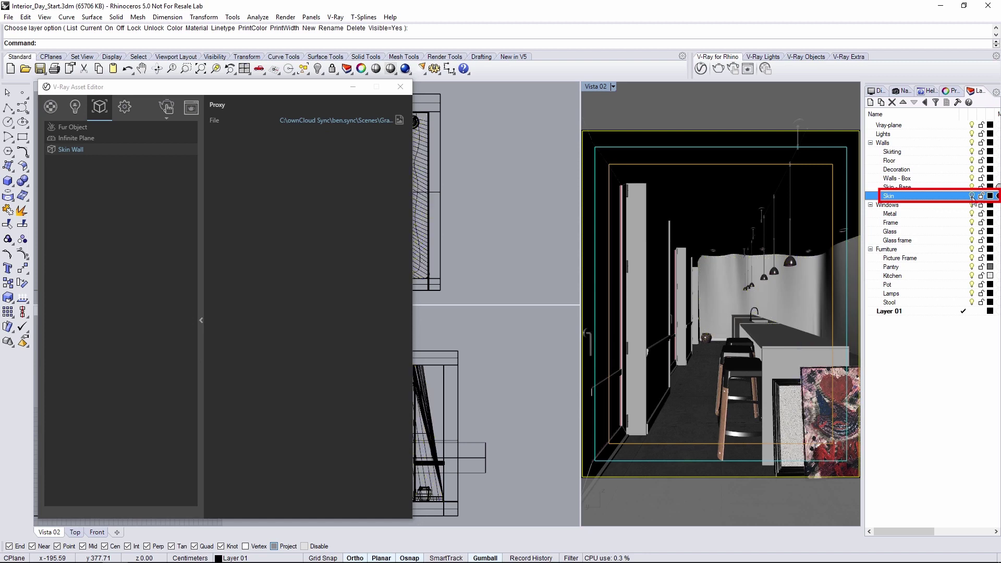
- Show the Renderer and Render Output settings, reading 480 by 600
{"action": "left_click", "coordinate": [124, 111]}
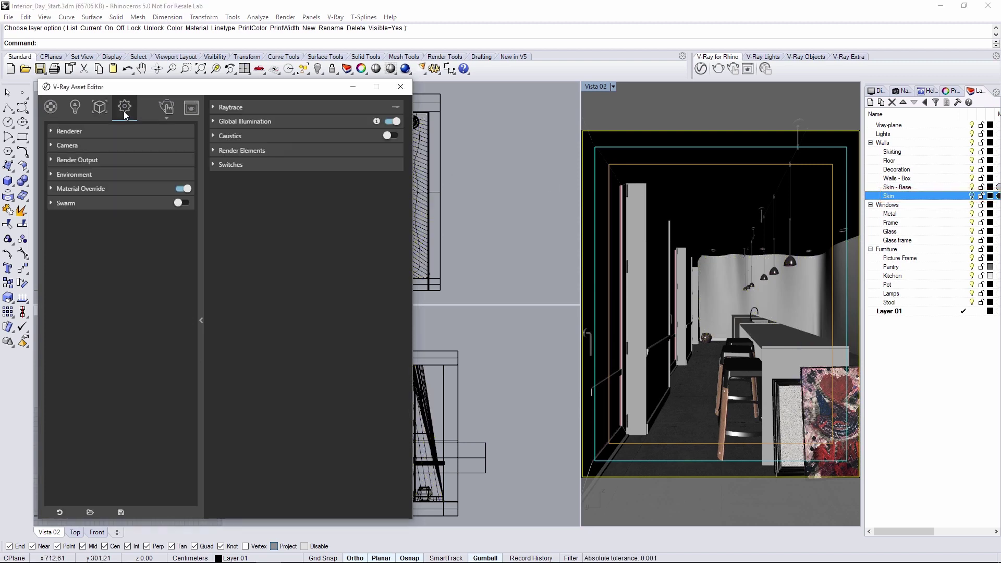
{"action": "left_click", "coordinate": [52, 131]}
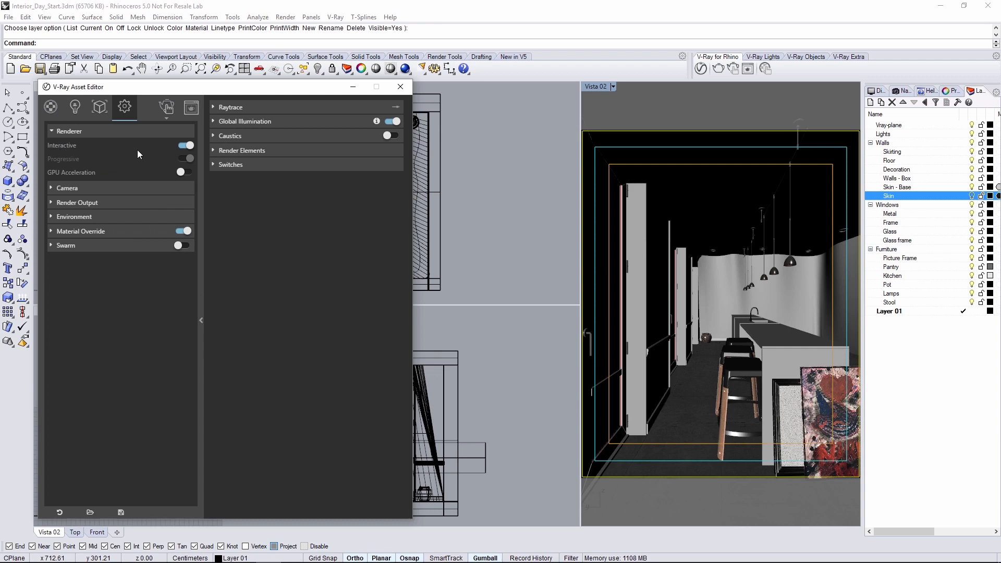
{"action": "left_click", "coordinate": [51, 205]}
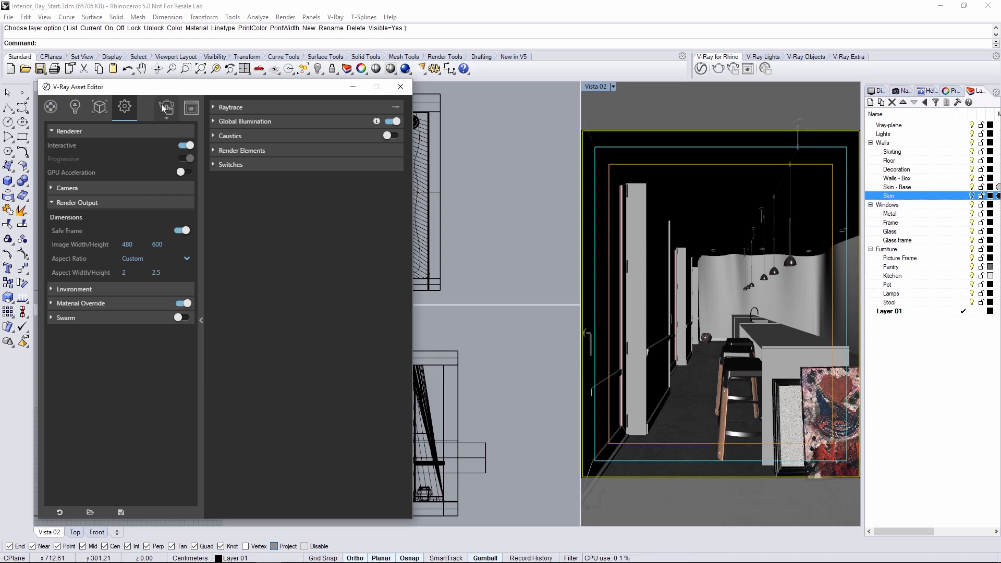
- Start an interactive render and dock the Sun panel on the right
{"action": "left_click", "coordinate": [165, 106]}
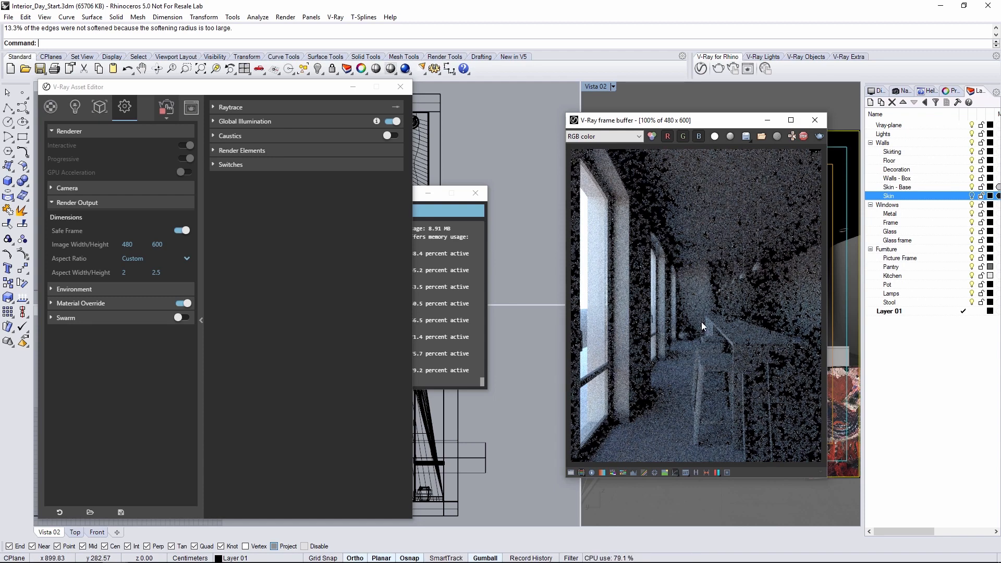
{"action": "left_click", "coordinate": [312, 17]}
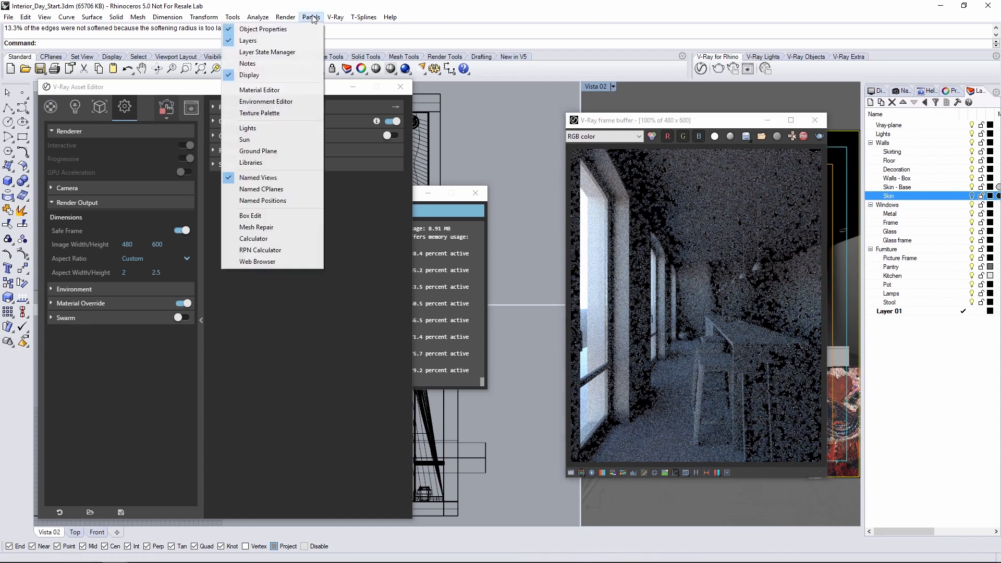
{"action": "left_click", "coordinate": [244, 140]}
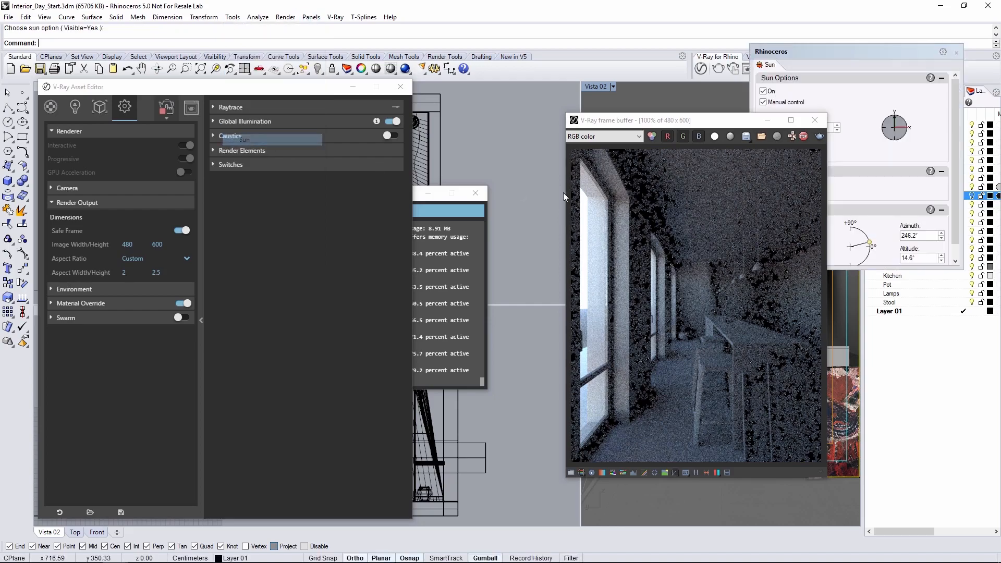
{"action": "left_click_drag", "start_coordinate": [770, 64], "coordinate": [930, 101]}
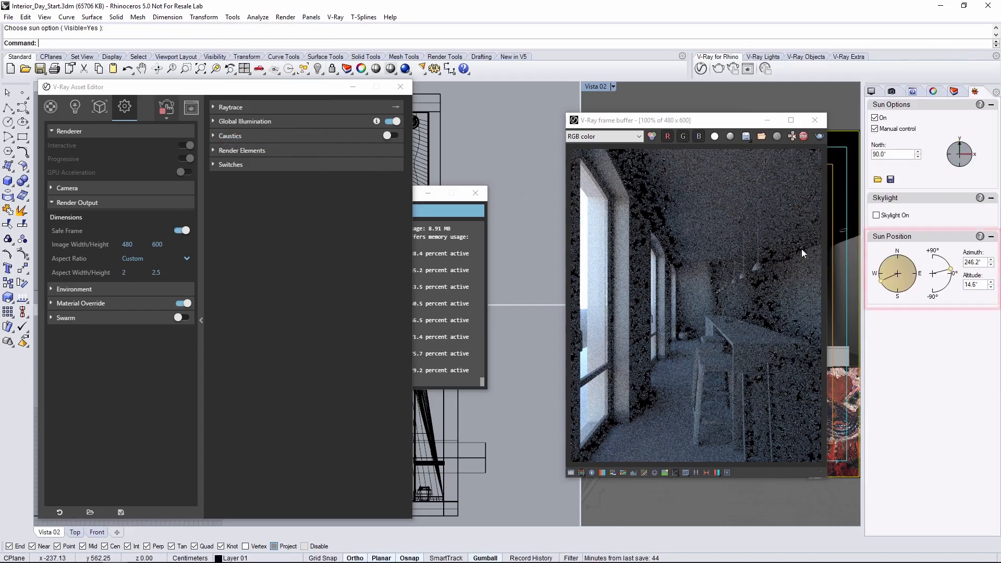
- Swing the sun around and set its azimuth to 320
{"action": "left_click_drag", "start_coordinate": [888, 280], "coordinate": [907, 265]}
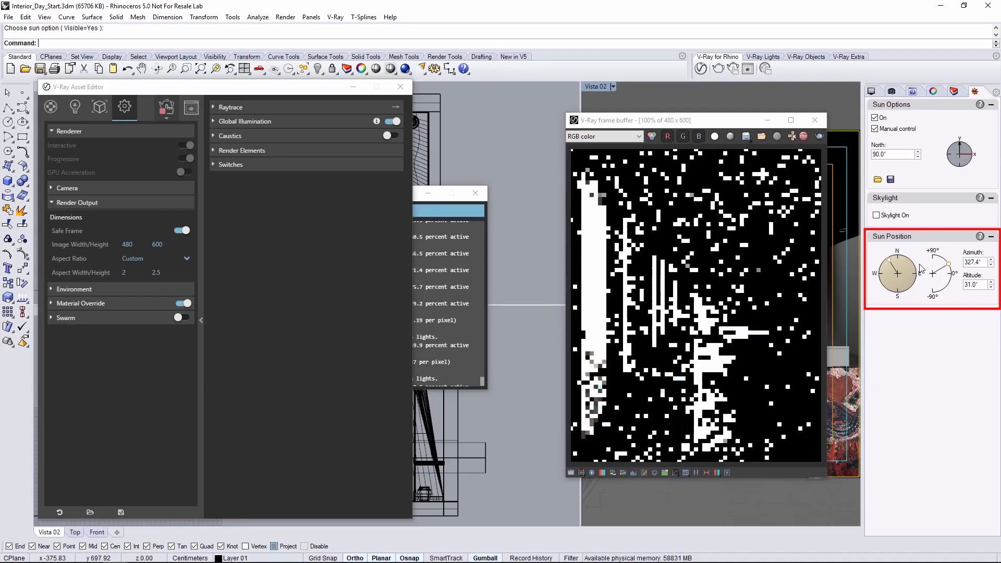
{"action": "left_click", "coordinate": [990, 265]}
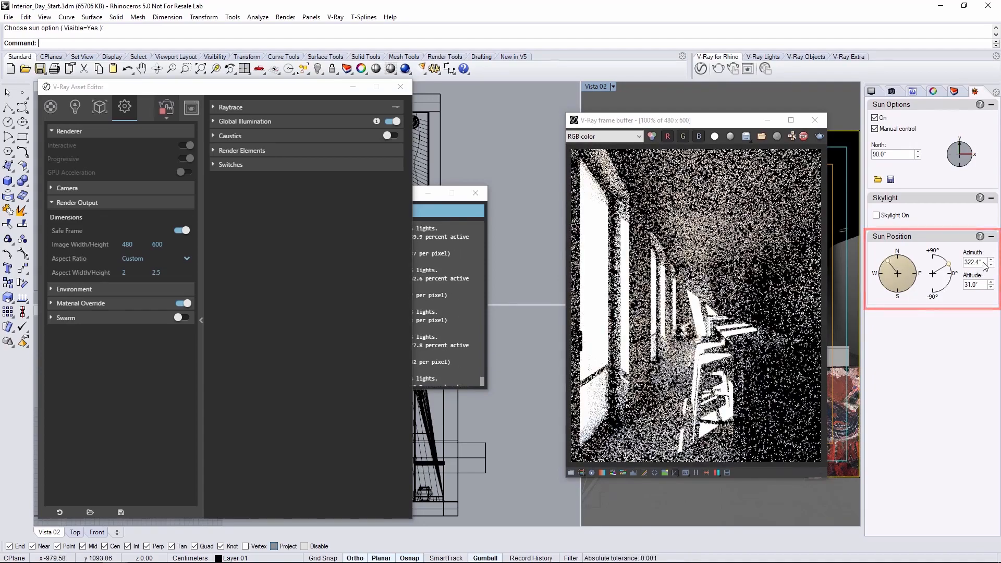
{"action": "double_click", "coordinate": [973, 262]}
{"action": "type", "text": "32"}
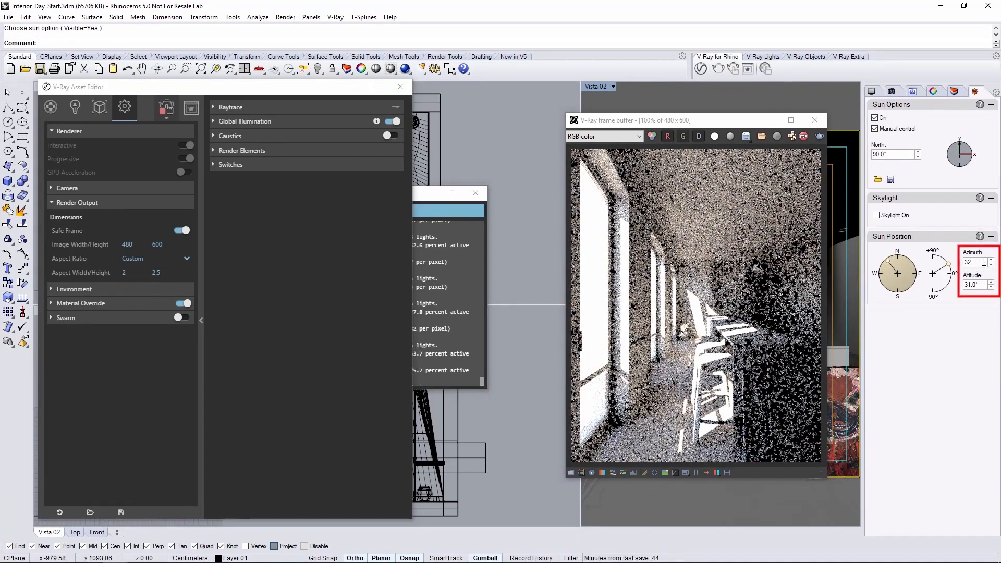
{"action": "type", "text": "0"}
{"action": "key", "text": "Tab"}
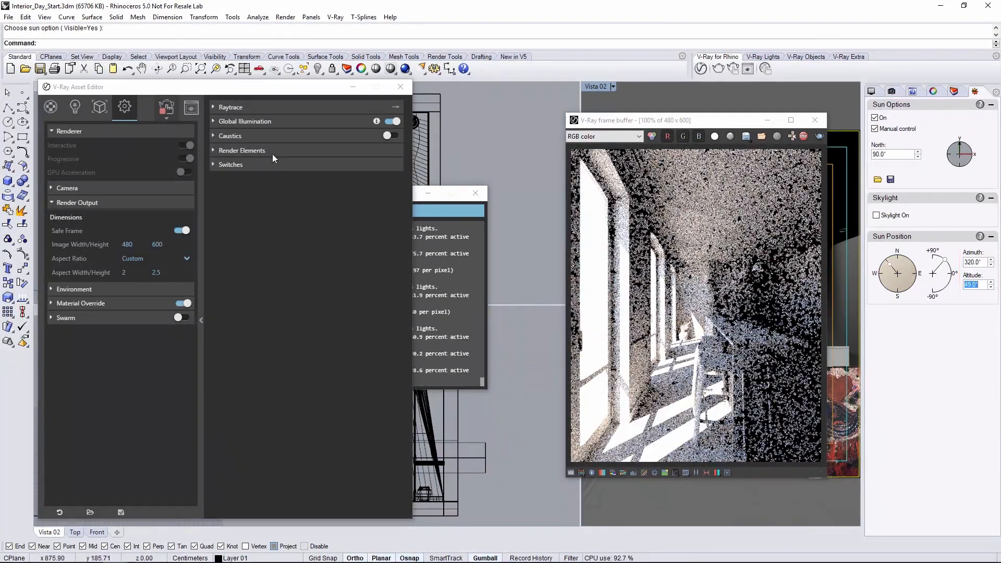
- Set the V-Ray camera exposure value to 10 to tame the blown-out sunlight
{"action": "left_click", "coordinate": [51, 188]}
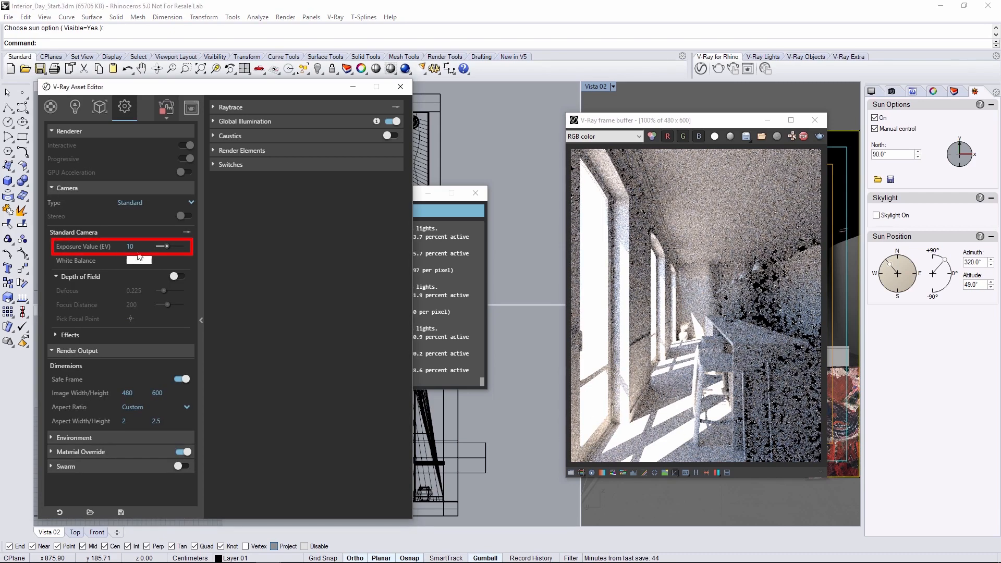
{"action": "mouse_move", "coordinate": [164, 246]}
{"action": "left_mouse_down"}
{"action": "mouse_move", "coordinate": [172, 246]}
{"action": "mouse_move", "coordinate": [161, 247]}
{"action": "left_mouse_up"}
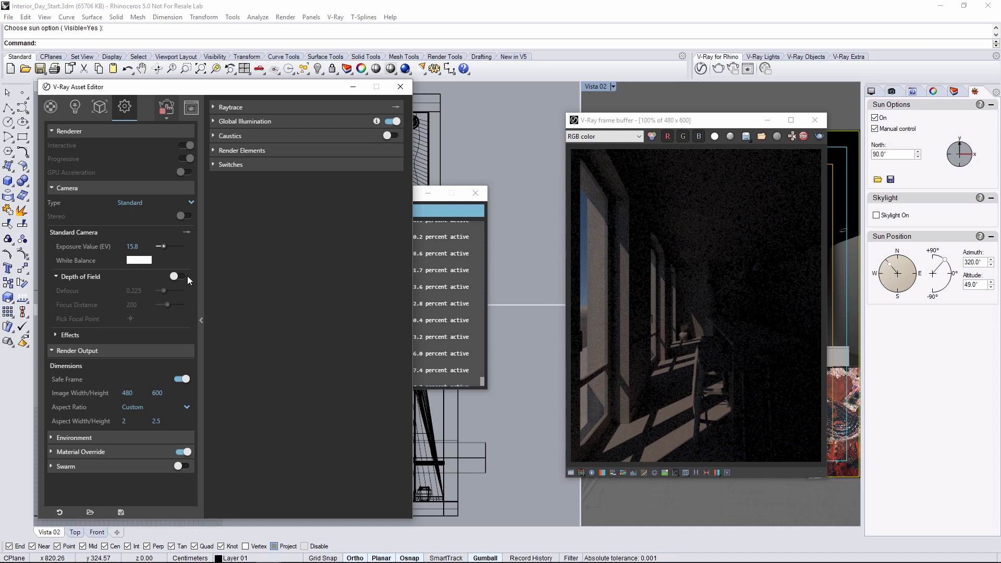
{"action": "double_click", "coordinate": [135, 247]}
{"action": "type", "text": "10"}
{"action": "key", "text": "Return"}
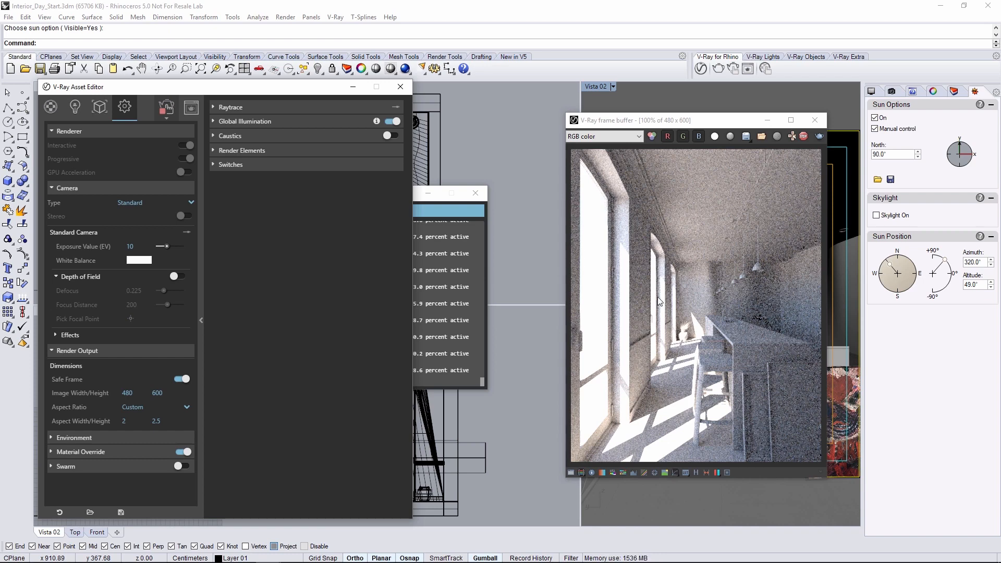
- Close the render windows and draw a V-Ray rectangular light over the middle arched window
{"action": "left_click", "coordinate": [814, 120]}
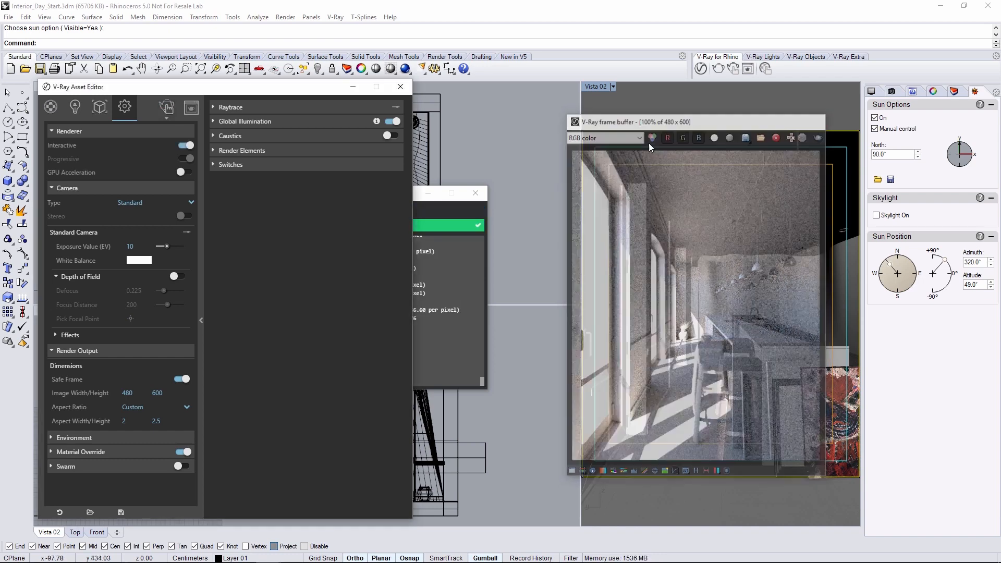
{"action": "left_click", "coordinate": [401, 88]}
{"action": "left_click", "coordinate": [476, 194]}
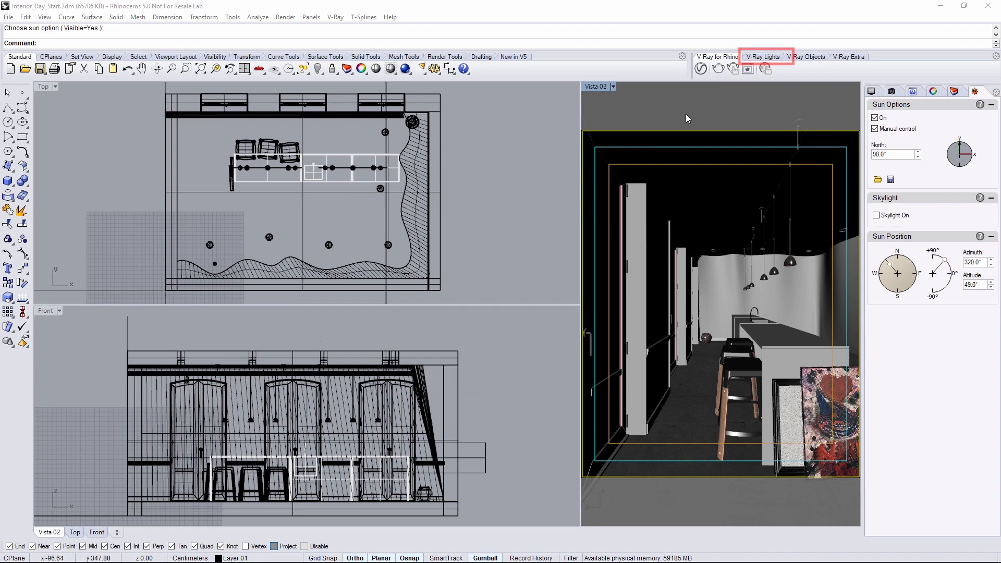
{"action": "left_click", "coordinate": [762, 56]}
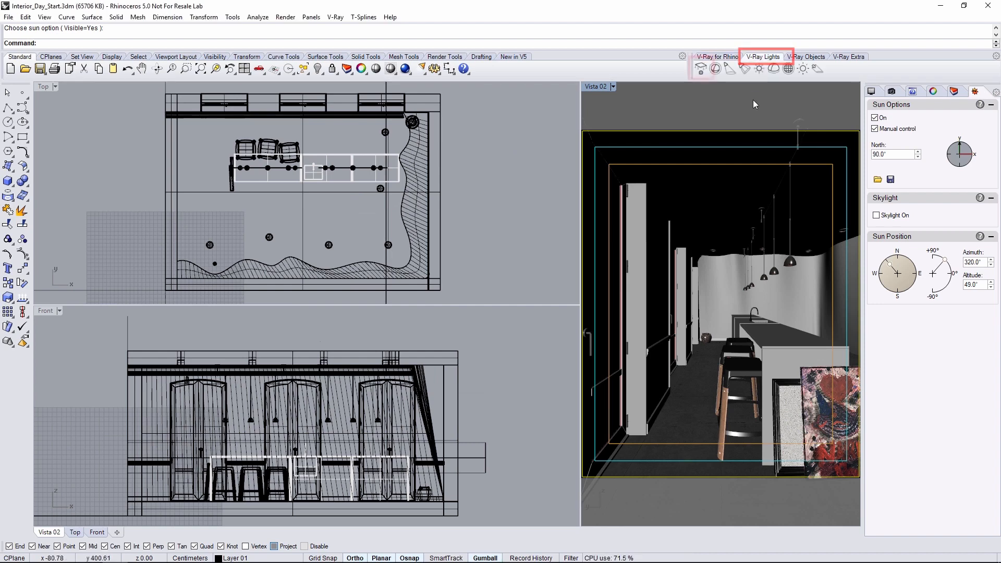
{"action": "left_click", "coordinate": [701, 68]}
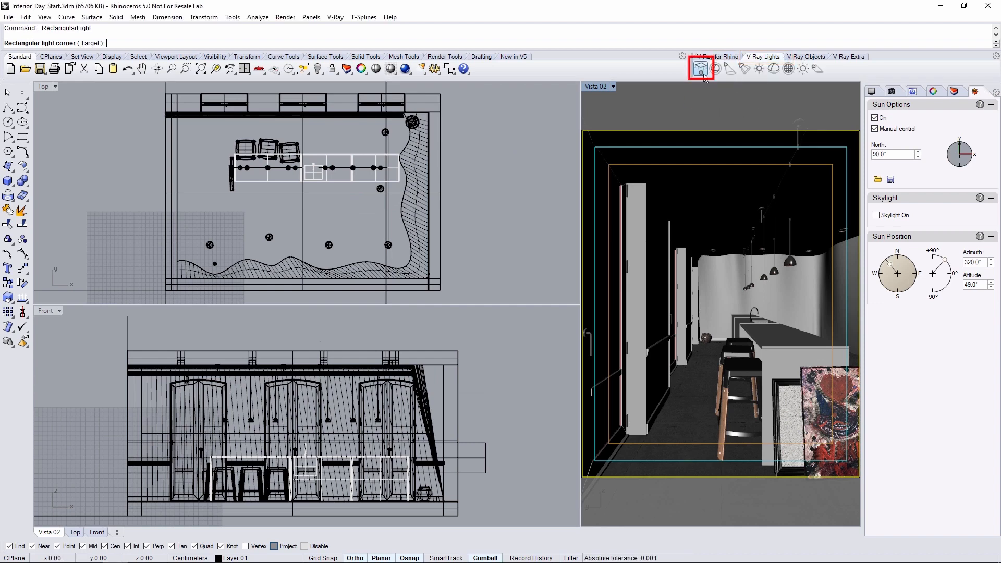
{"action": "scroll", "coordinate": [259, 391], "scroll_direction": "up", "scroll_amount": 5}
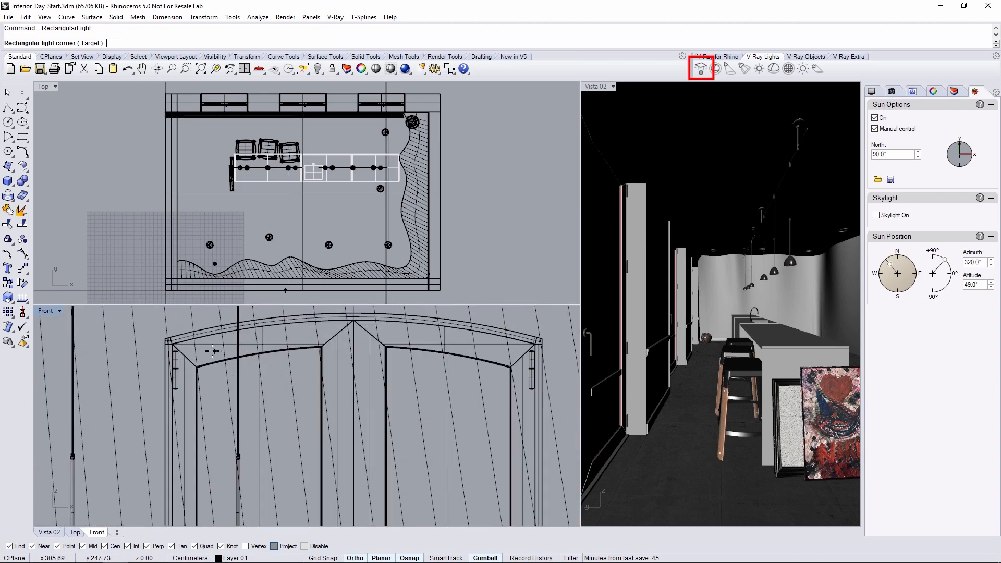
{"action": "scroll", "coordinate": [186, 356], "scroll_direction": "up", "scroll_amount": 2}
{"action": "left_click", "coordinate": [185, 357]}
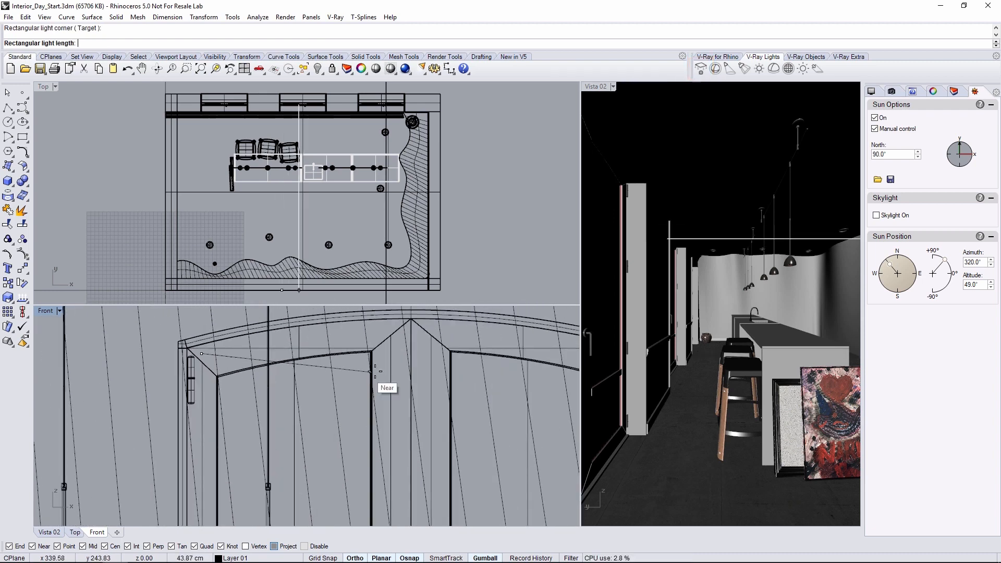
{"action": "scroll", "coordinate": [435, 360], "scroll_direction": "up", "scroll_amount": 1}
{"action": "left_click", "coordinate": [411, 347]}
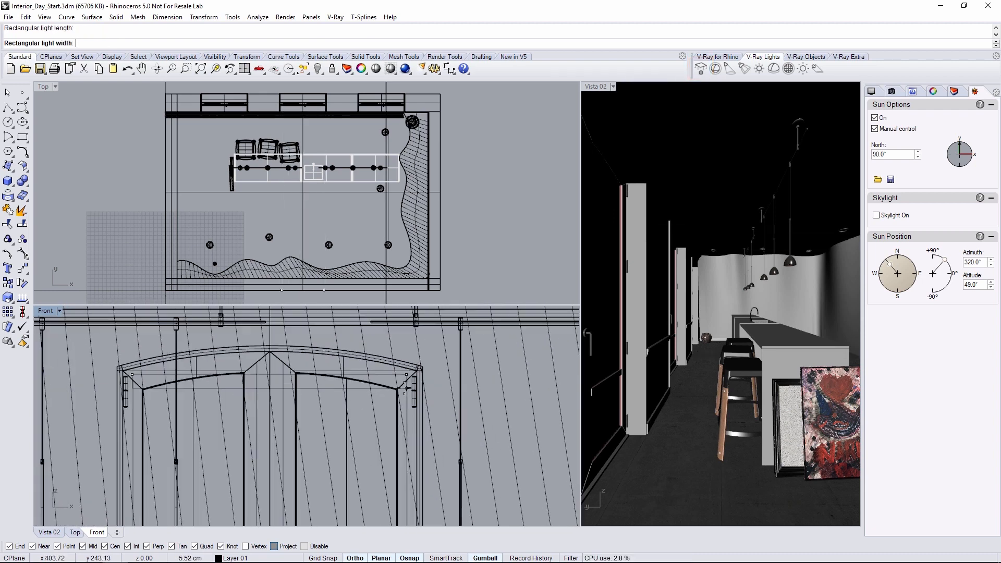
{"action": "scroll", "coordinate": [399, 406], "scroll_direction": "down", "scroll_amount": 3}
{"action": "scroll", "coordinate": [397, 449], "scroll_direction": "down", "scroll_amount": 2}
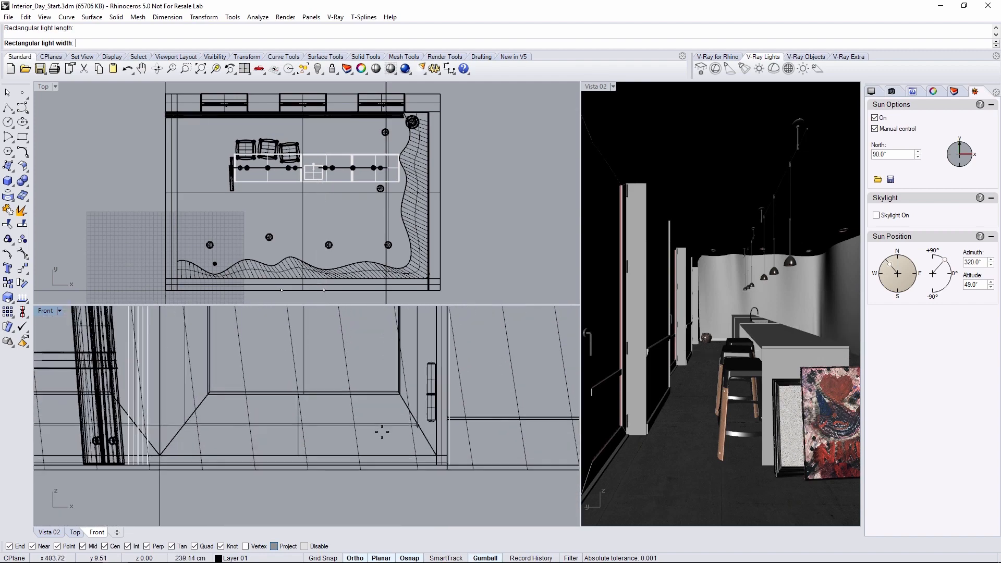
{"action": "left_click", "coordinate": [395, 450]}
{"action": "scroll", "coordinate": [395, 433], "scroll_direction": "down", "scroll_amount": 3}
{"action": "scroll", "coordinate": [413, 383], "scroll_direction": "up", "scroll_amount": 2}
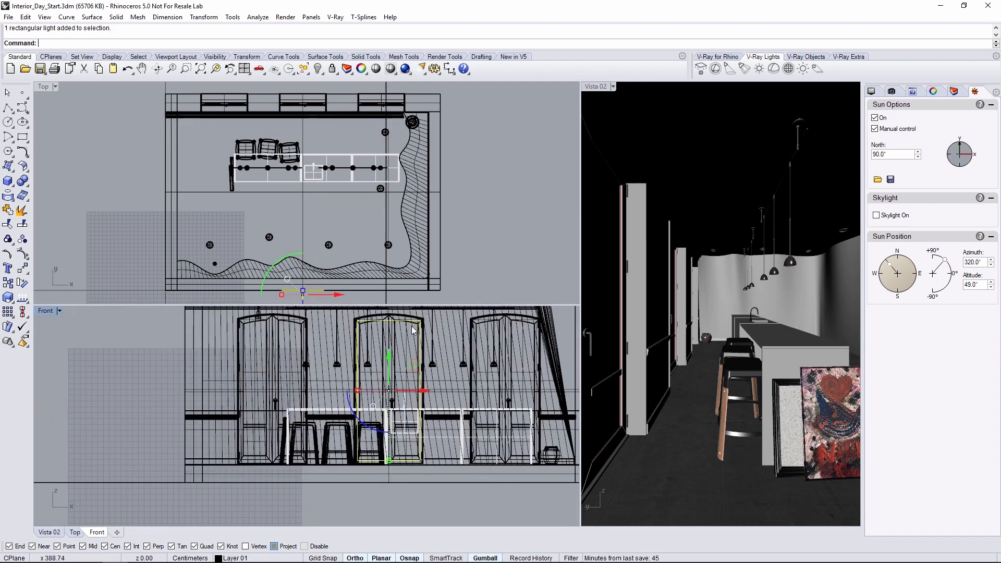
{"action": "scroll", "coordinate": [391, 328], "scroll_direction": "up", "scroll_amount": 2}
{"action": "scroll", "coordinate": [378, 320], "scroll_direction": "up", "scroll_amount": 2}
{"action": "scroll", "coordinate": [383, 346], "scroll_direction": "down", "scroll_amount": 2}
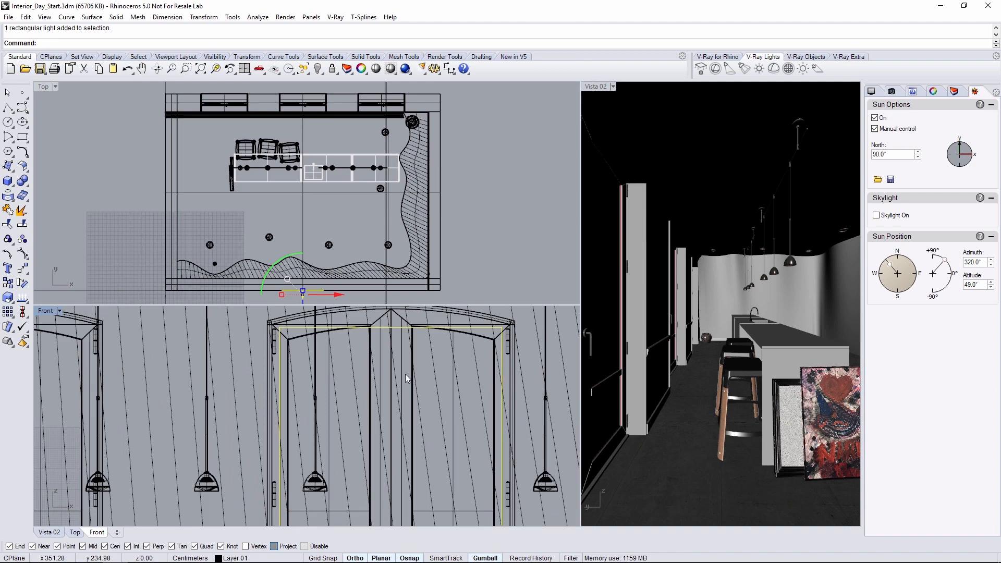
{"action": "scroll", "coordinate": [405, 374], "scroll_direction": "down", "scroll_amount": 2}
{"action": "scroll", "coordinate": [374, 343], "scroll_direction": "up", "scroll_amount": 4}
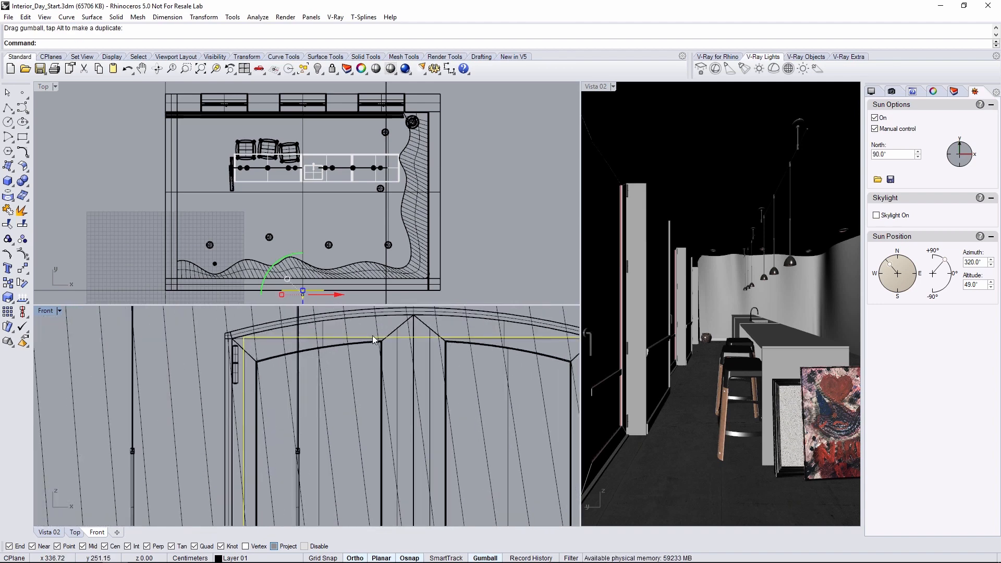
{"action": "scroll", "coordinate": [372, 336], "scroll_direction": "up", "scroll_amount": 2}
- Move the new light out to the window line in the plan view
{"action": "mouse_move", "coordinate": [359, 269]}
{"action": "right_mouse_down"}
{"action": "mouse_move", "coordinate": [313, 287]}
{"action": "mouse_move", "coordinate": [315, 156]}
{"action": "right_mouse_up"}
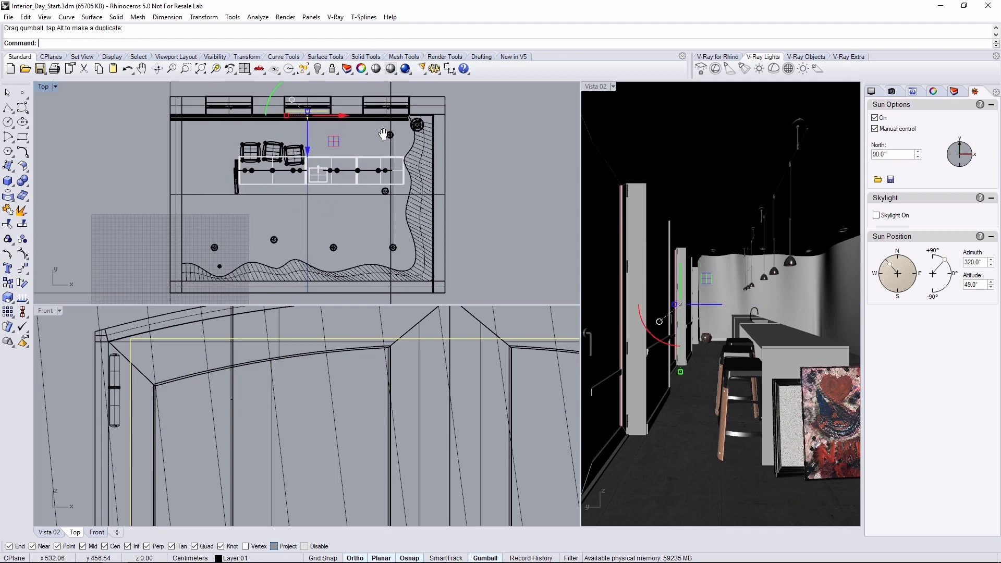
{"action": "scroll", "coordinate": [317, 164], "scroll_direction": "up", "scroll_amount": 3}
{"action": "scroll", "coordinate": [317, 162], "scroll_direction": "up", "scroll_amount": 2}
{"action": "scroll", "coordinate": [284, 180], "scroll_direction": "up", "scroll_amount": 2}
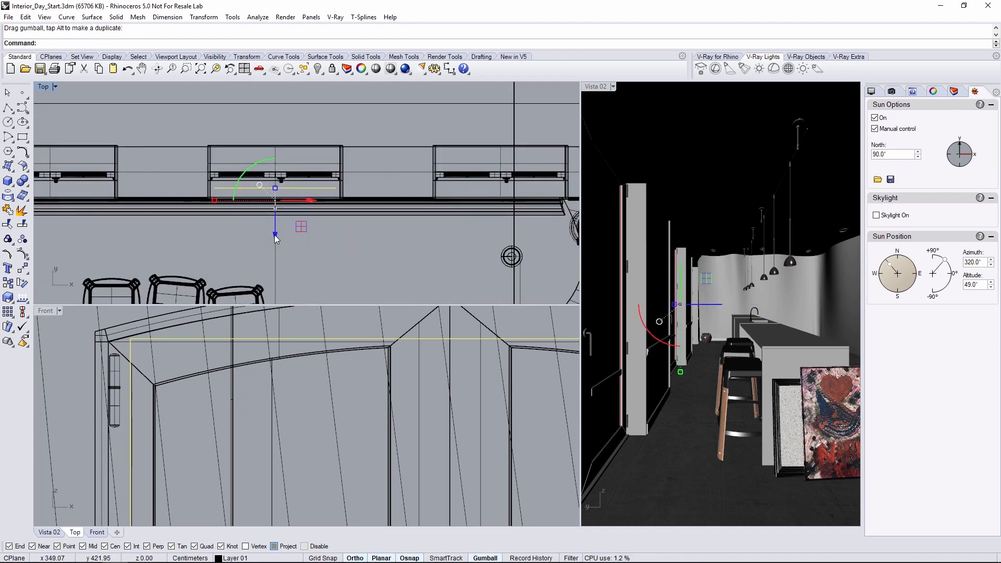
{"action": "left_click_drag", "start_coordinate": [275, 234], "coordinate": [274, 215]}
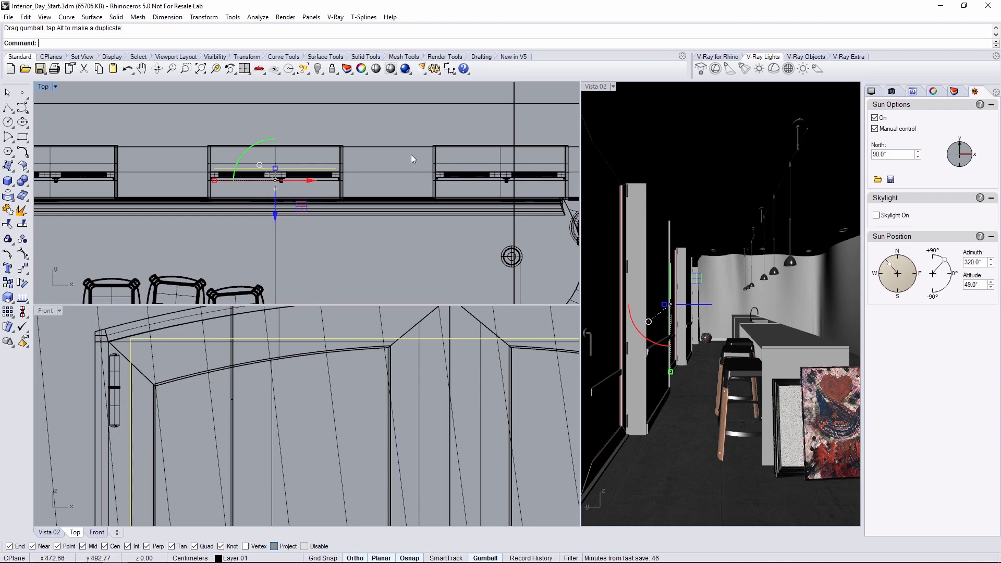
{"action": "right_click_drag", "start_coordinate": [410, 157], "coordinate": [375, 177]}
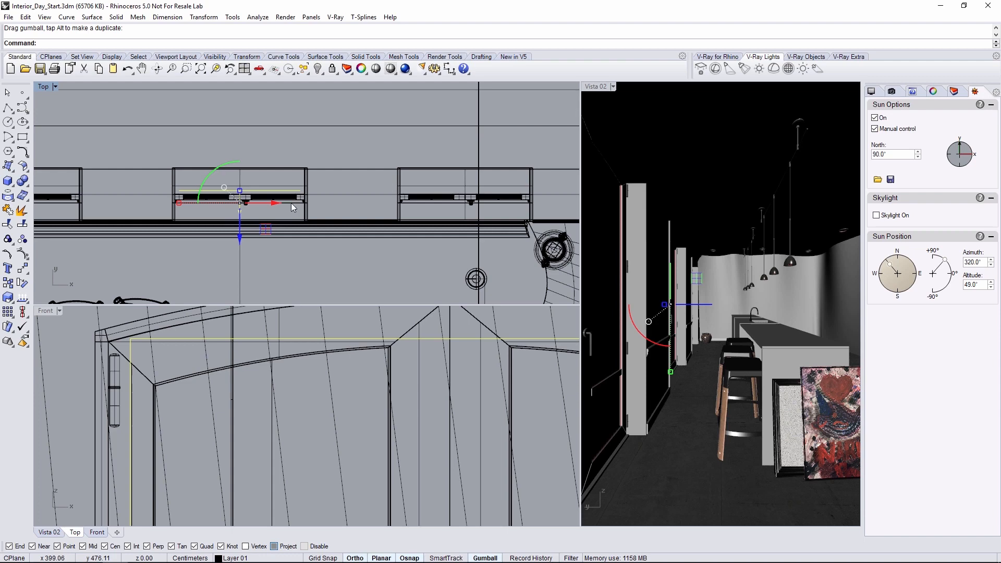
- Alt-copy the window light into the right-hand and left-hand windows, giving three lights
{"action": "left_click_drag", "start_coordinate": [272, 203], "coordinate": [492, 211]}
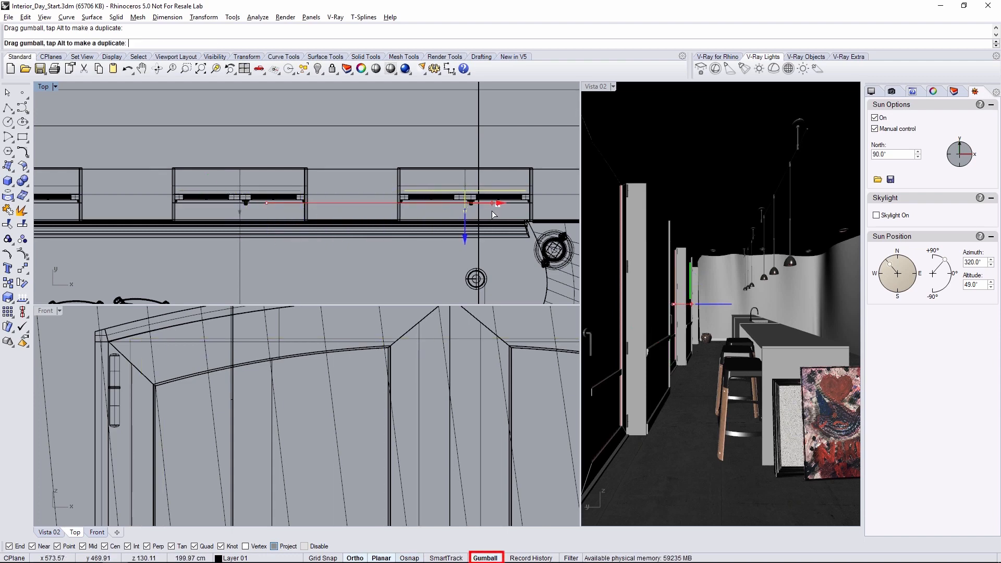
{"action": "left_click", "coordinate": [265, 202]}
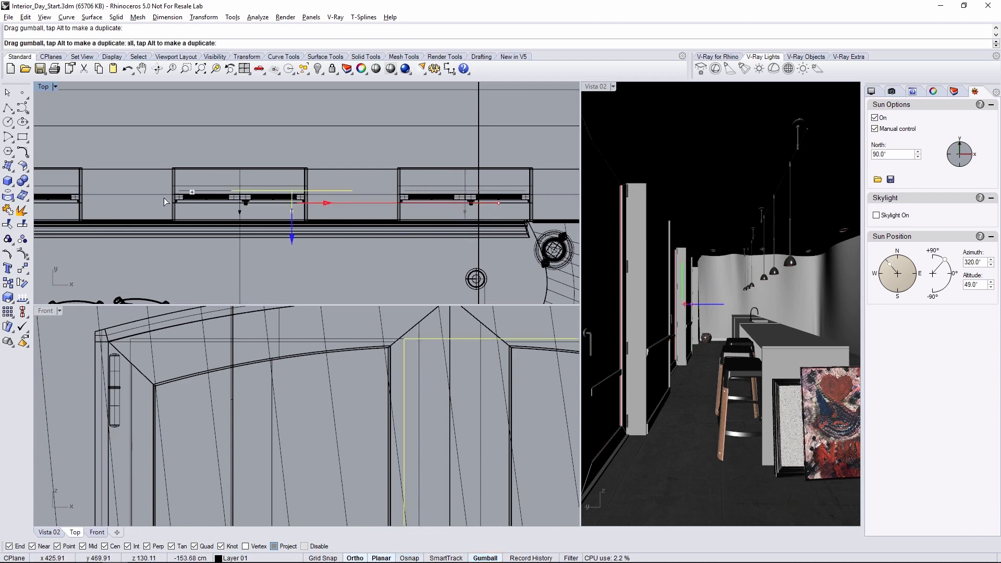
{"action": "left_click_drag", "start_coordinate": [325, 203], "coordinate": [71, 203]}
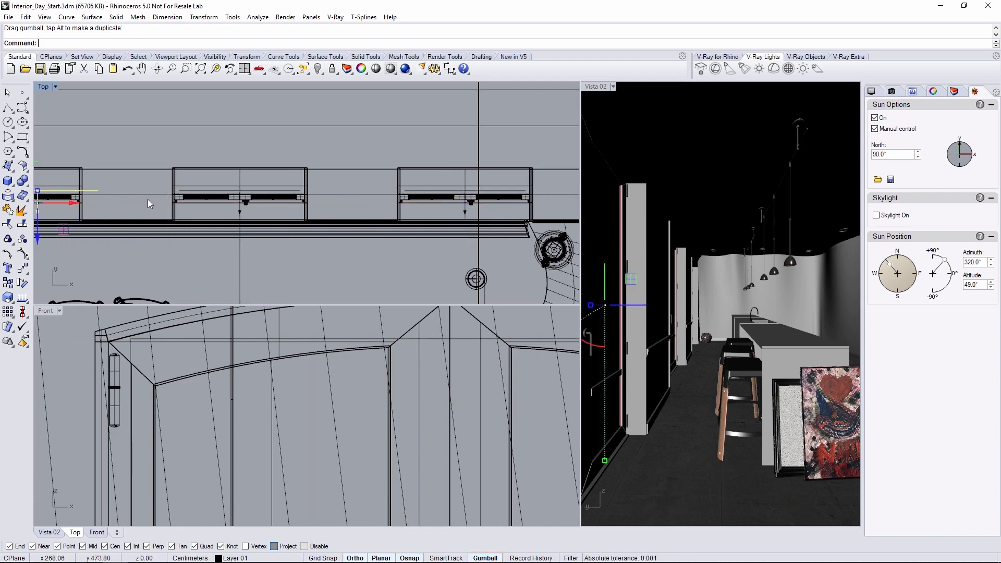
{"action": "right_click_drag", "start_coordinate": [148, 200], "coordinate": [355, 203]}
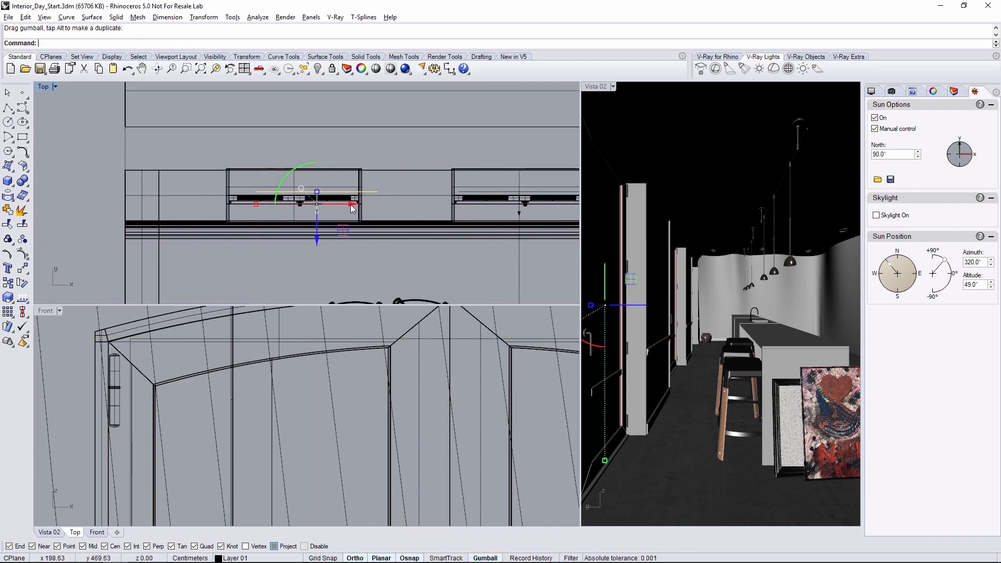
- Dim Rectangle Light#2's colour to grey in the V-Ray lights list and compare with the first light
{"action": "left_click", "coordinate": [716, 56]}
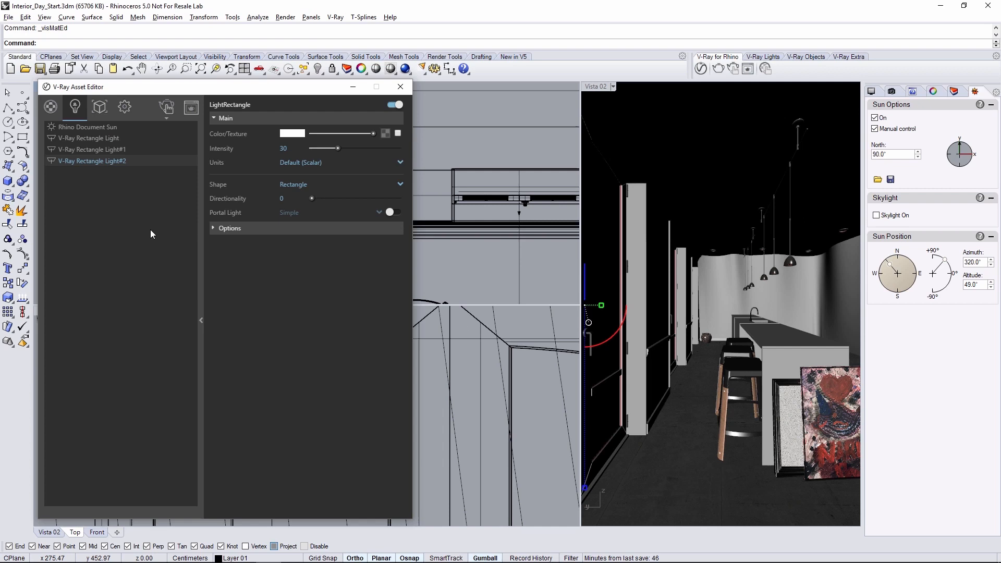
{"action": "left_click", "coordinate": [322, 134]}
{"action": "left_click", "coordinate": [88, 139]}
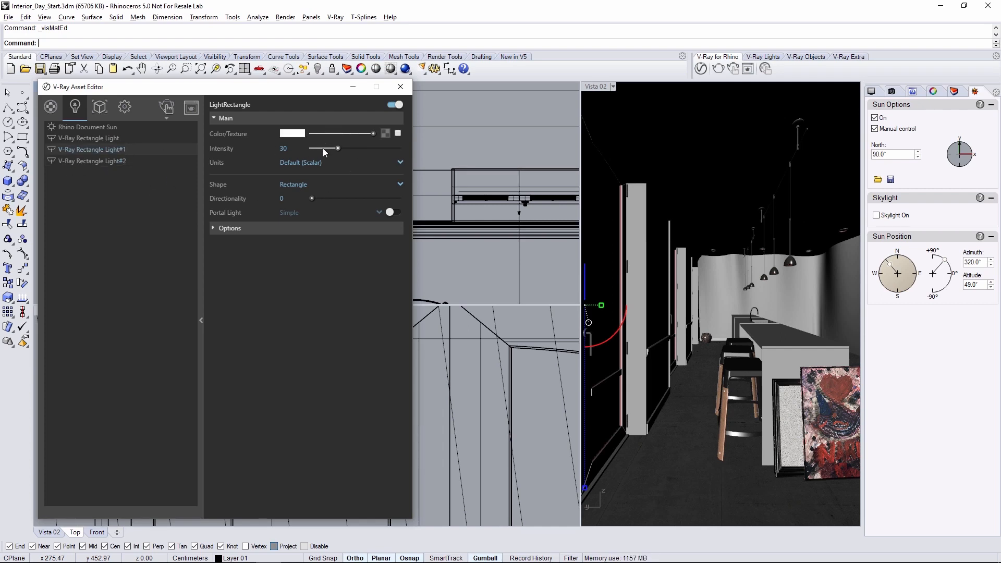
{"action": "left_click", "coordinate": [117, 162]}
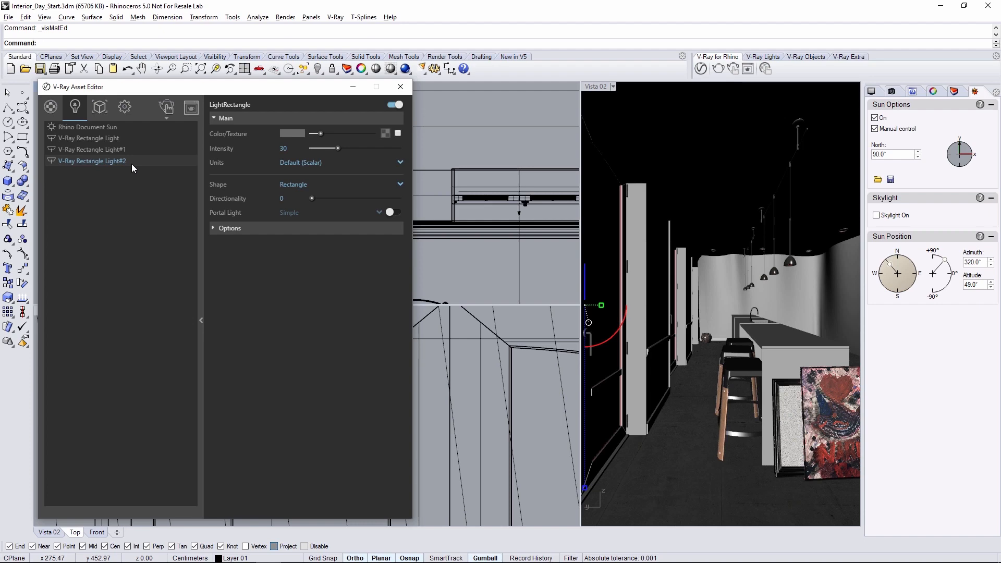
{"action": "left_click", "coordinate": [400, 86]}
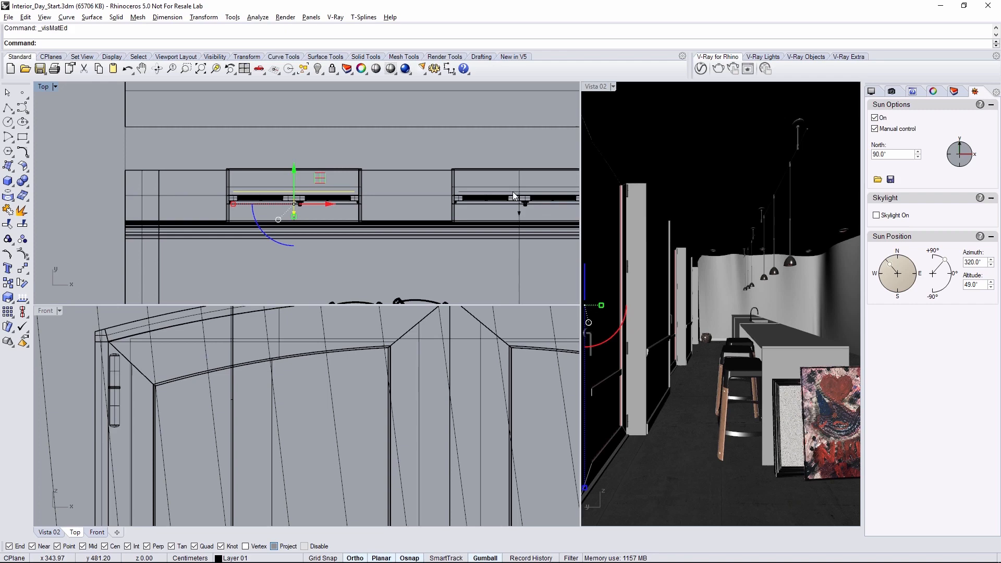
- Group the three window lights with Ctrl+G and select the group
{"action": "left_click", "coordinate": [512, 192], "text": "shift"}
{"action": "mouse_move", "coordinate": [547, 177]}
{"action": "right_mouse_down"}
{"action": "mouse_move", "coordinate": [372, 160]}
{"action": "mouse_move", "coordinate": [406, 165]}
{"action": "right_mouse_up"}
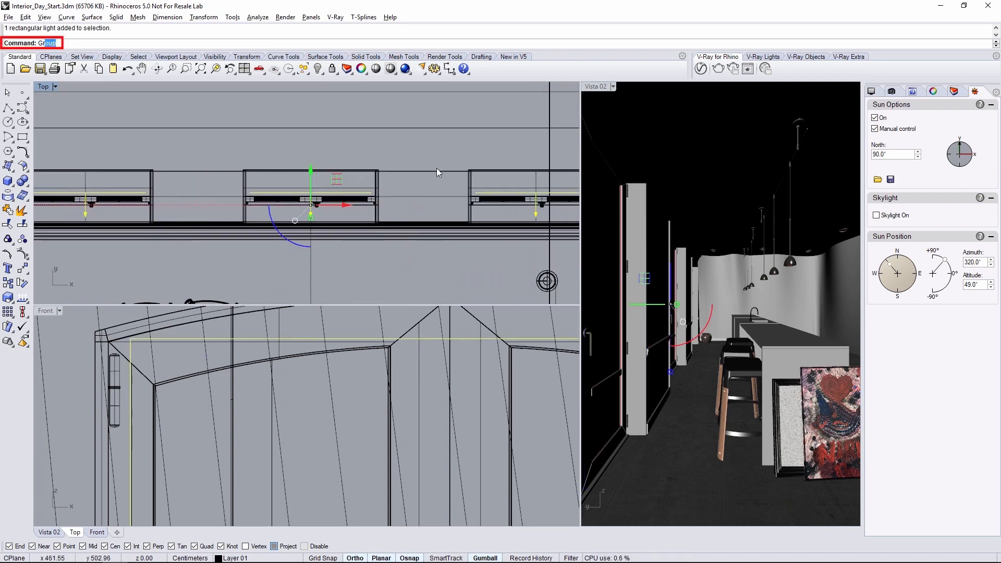
{"action": "key", "text": "ctrl+g"}
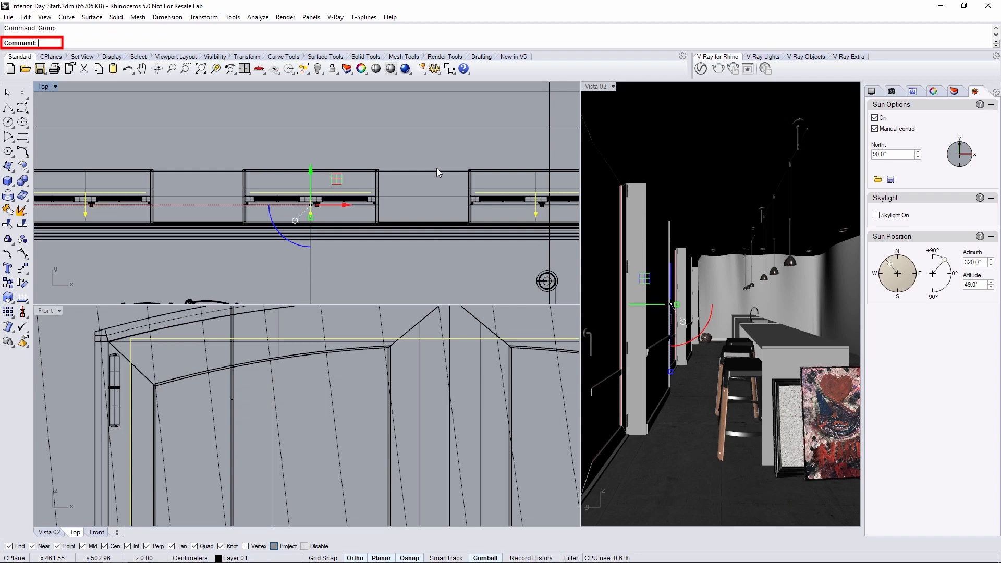
{"action": "left_click", "coordinate": [346, 109]}
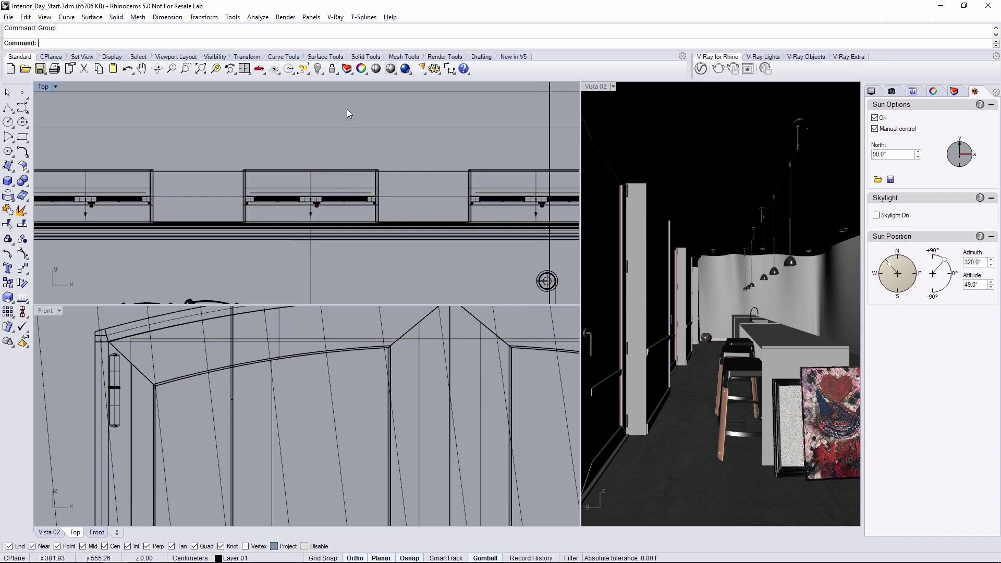
{"action": "left_click", "coordinate": [345, 191]}
{"action": "scroll", "coordinate": [492, 146], "scroll_direction": "down", "scroll_amount": 1}
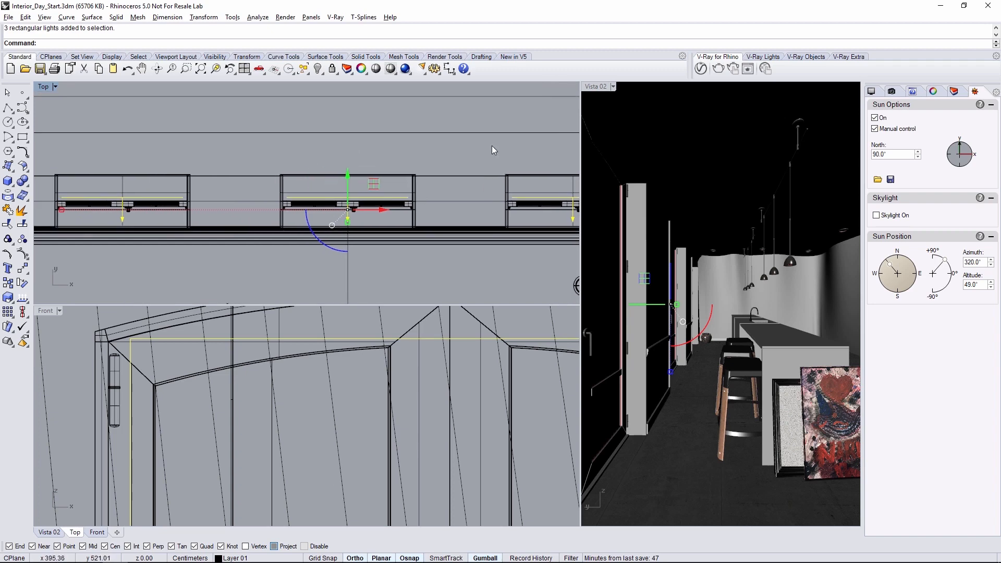
- Raise the rectangle lights' colour back to full white and activate the Vista 02 view
{"action": "left_click", "coordinate": [701, 67]}
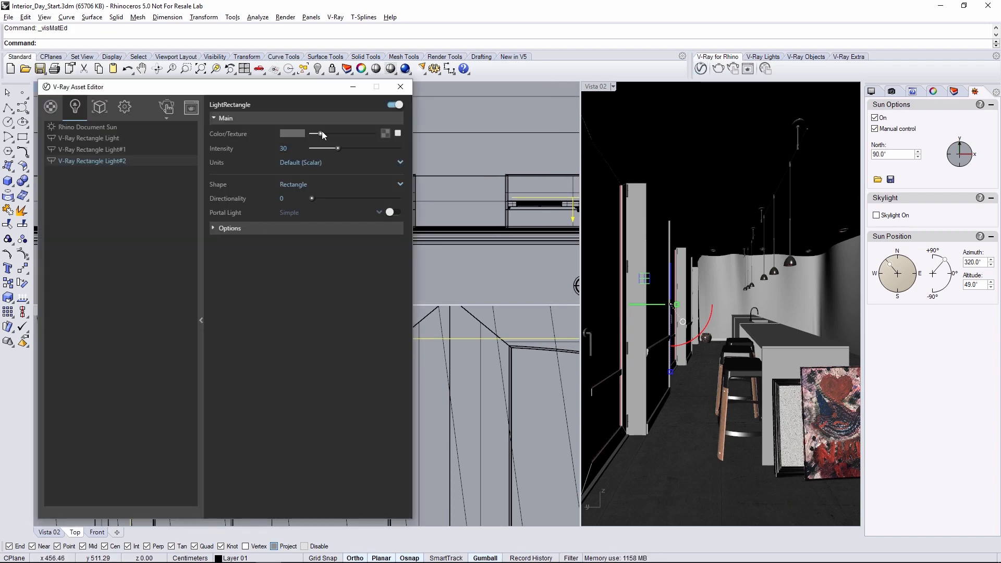
{"action": "left_click", "coordinate": [165, 137]}
{"action": "left_click_drag", "start_coordinate": [312, 134], "coordinate": [374, 134]}
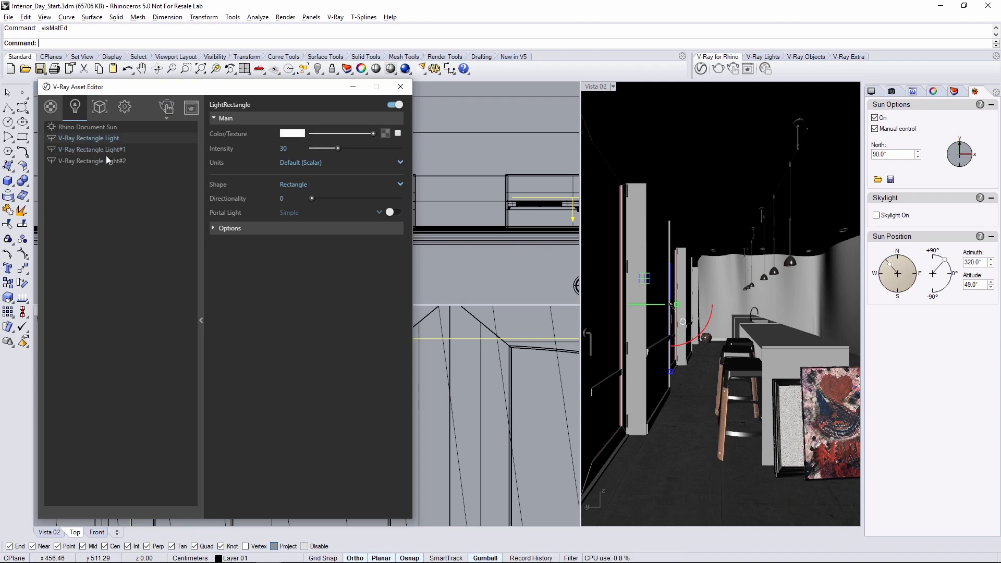
{"action": "key", "text": "Down"}
{"action": "key", "text": "Down"}
{"action": "left_click", "coordinate": [591, 93]}
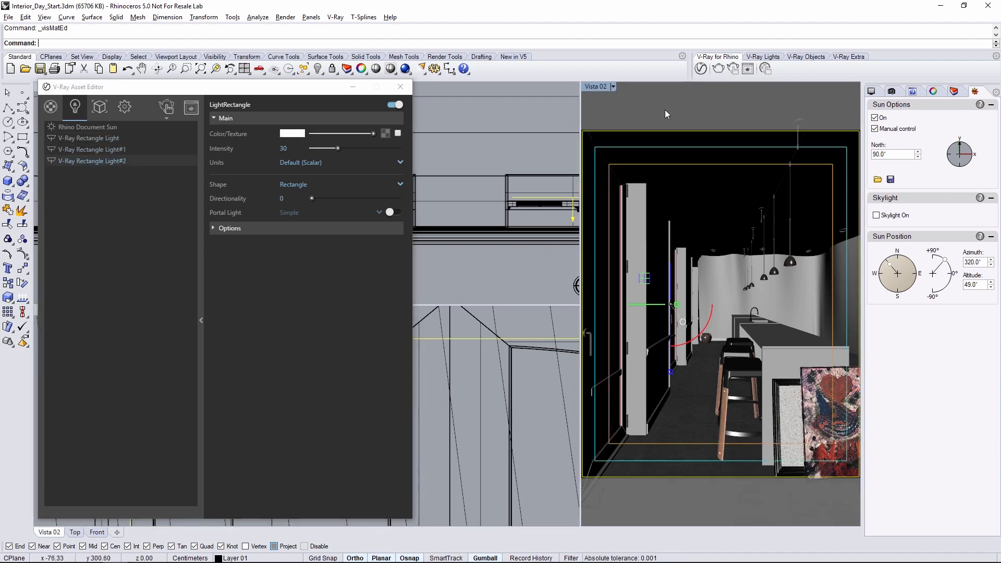
- Render the kitchen view and turn Rectangle Light#2 into a simple portal light
{"action": "left_click", "coordinate": [734, 68]}
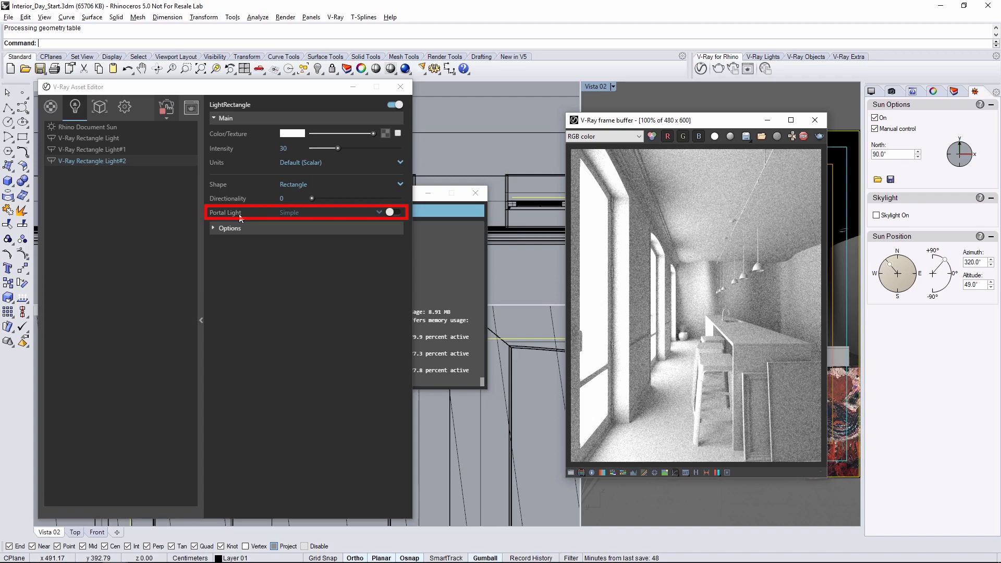
{"action": "left_click", "coordinate": [392, 212]}
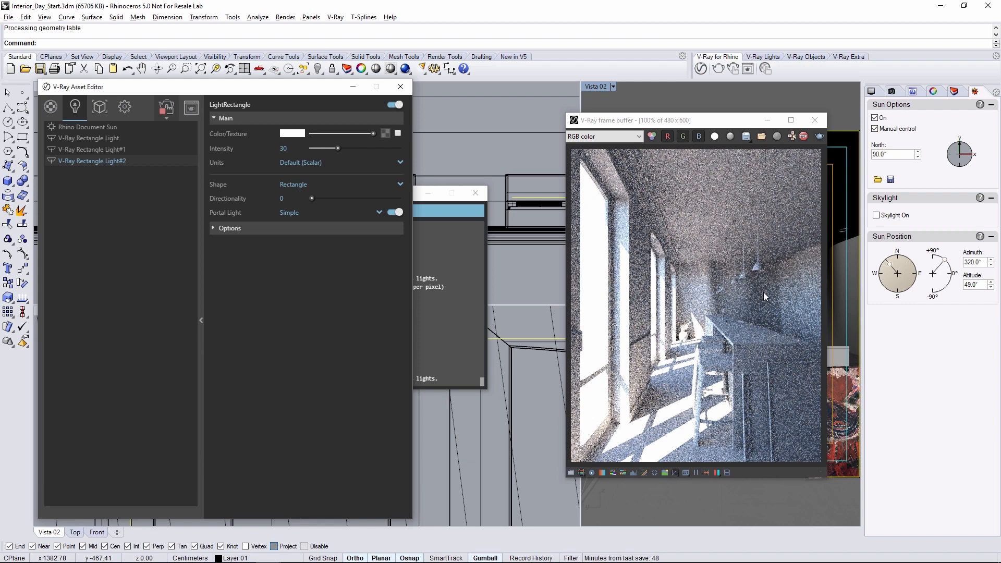
- Shift the two window-bay objects in the Top view, one down and one up, restarting the render
{"action": "left_click", "coordinate": [401, 86]}
{"action": "left_click", "coordinate": [476, 193]}
{"action": "left_click_drag", "start_coordinate": [348, 174], "coordinate": [348, 197]}
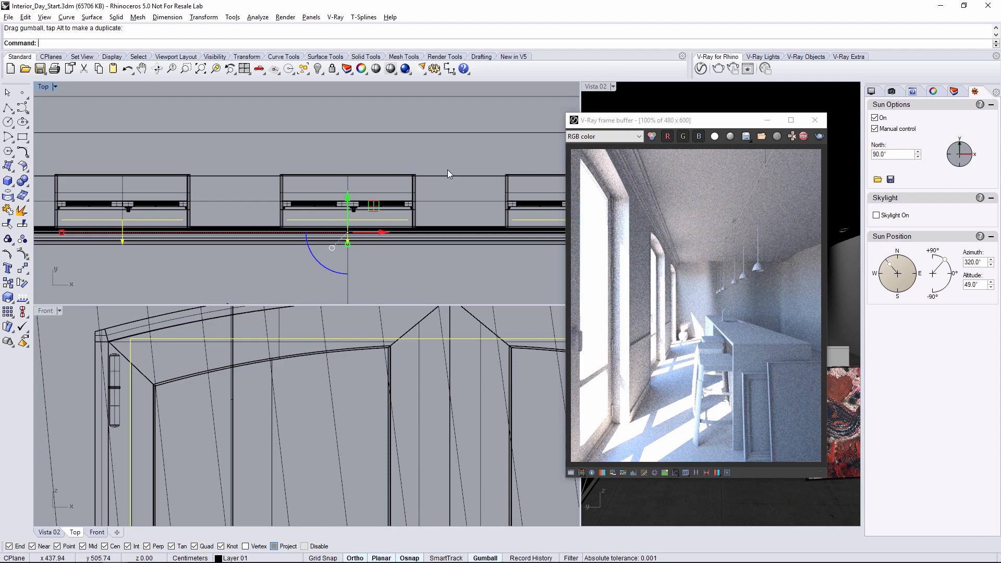
{"action": "left_click", "coordinate": [348, 198]}
{"action": "left_click_drag", "start_coordinate": [348, 195], "coordinate": [349, 176]}
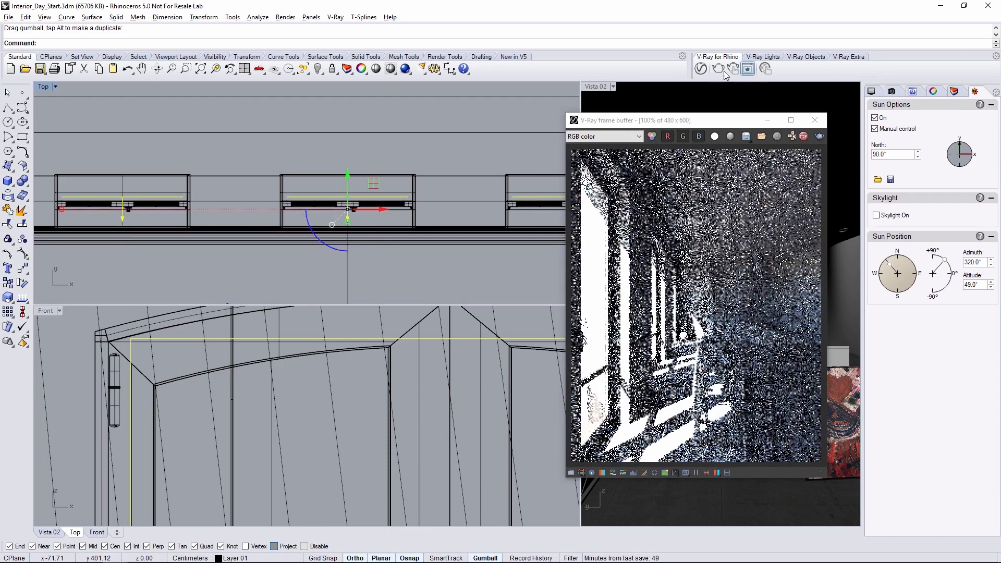
- Inspect Rectangle Light#2's Portal Light mode, leave it on Simple, and stop the interactive render
{"action": "left_click", "coordinate": [700, 68]}
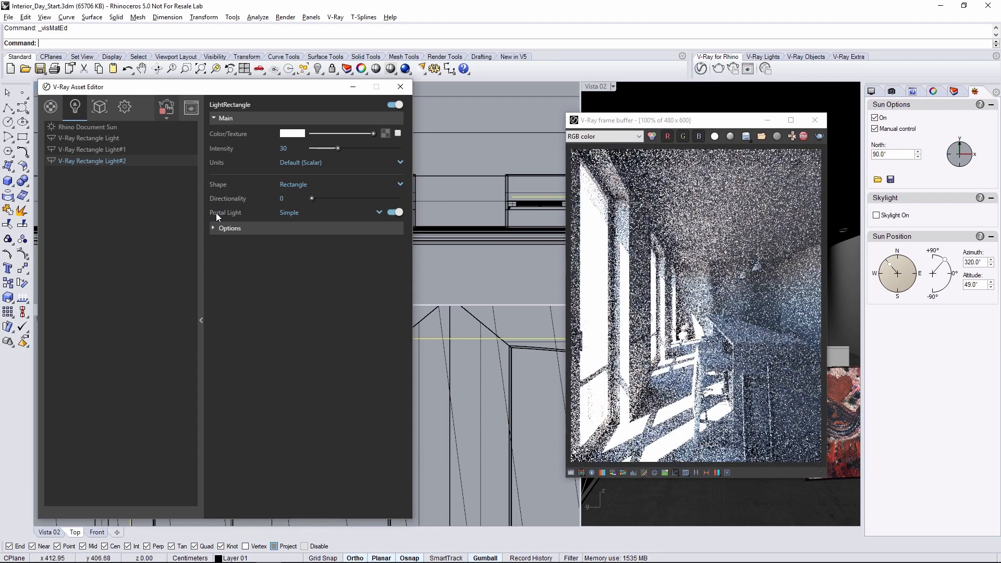
{"action": "left_click", "coordinate": [379, 213]}
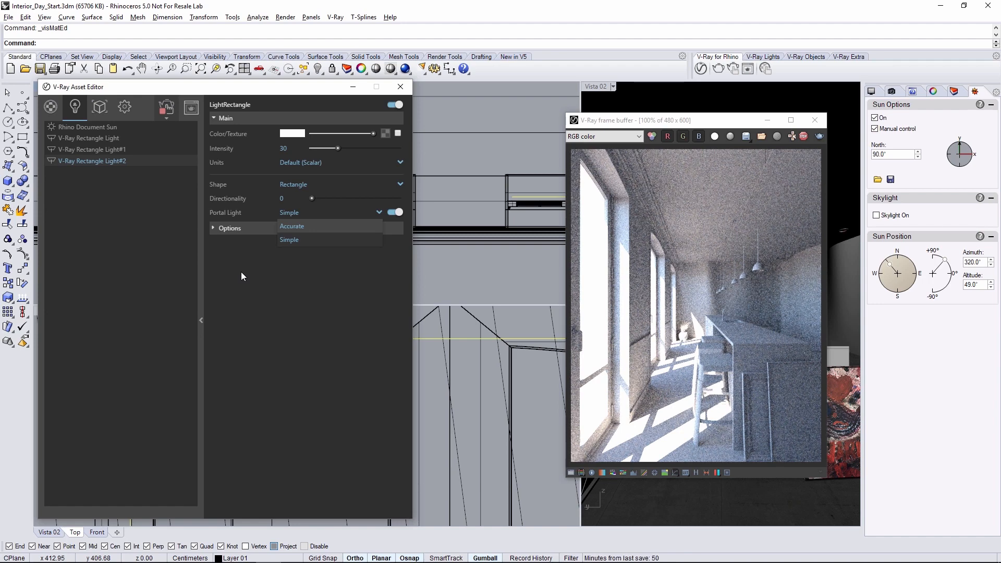
{"action": "left_click", "coordinate": [275, 276]}
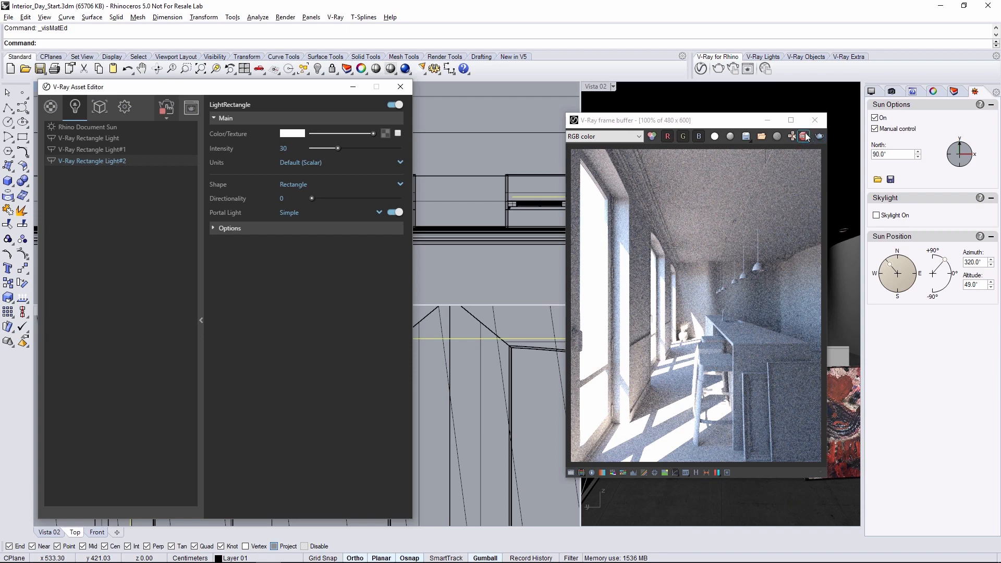
{"action": "left_click", "coordinate": [803, 138]}
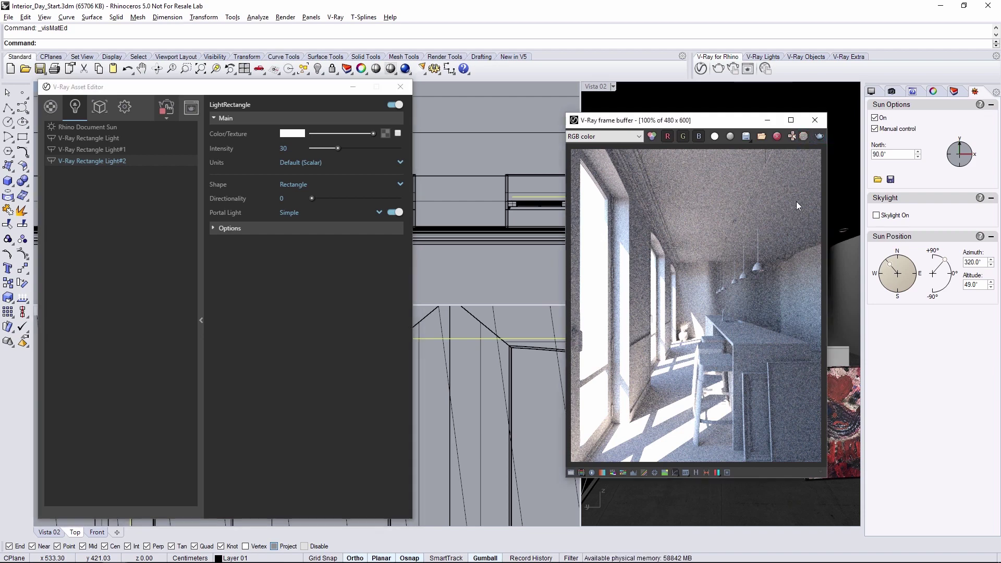
- Select and deselect the large ground surface, then reopen the Asset Editor on the geometry list
{"action": "left_click", "coordinate": [814, 122]}
{"action": "left_click", "coordinate": [400, 87]}
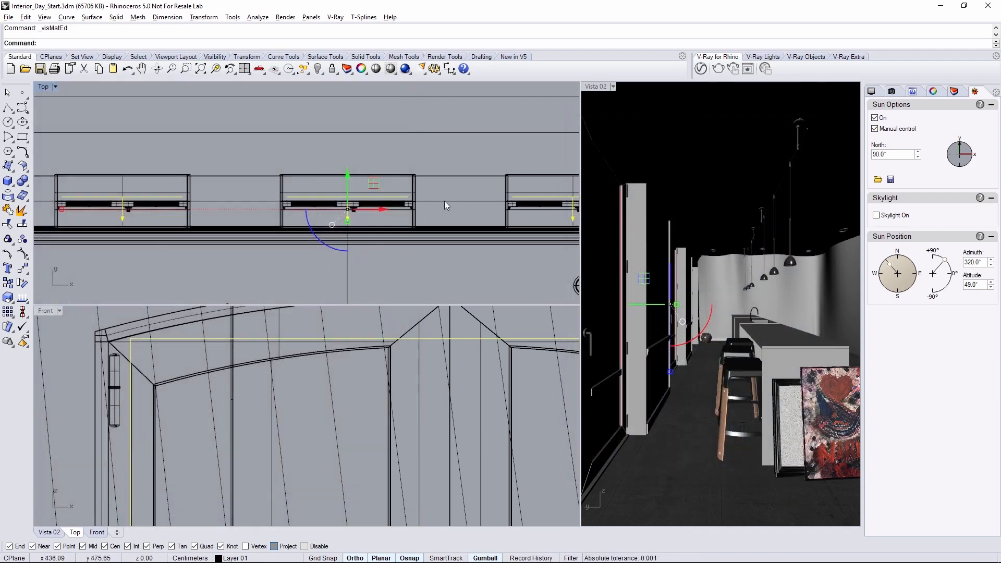
{"action": "left_click", "coordinate": [441, 200]}
{"action": "scroll", "coordinate": [441, 198], "scroll_direction": "down", "scroll_amount": 2}
{"action": "left_click", "coordinate": [262, 158], "text": "shift"}
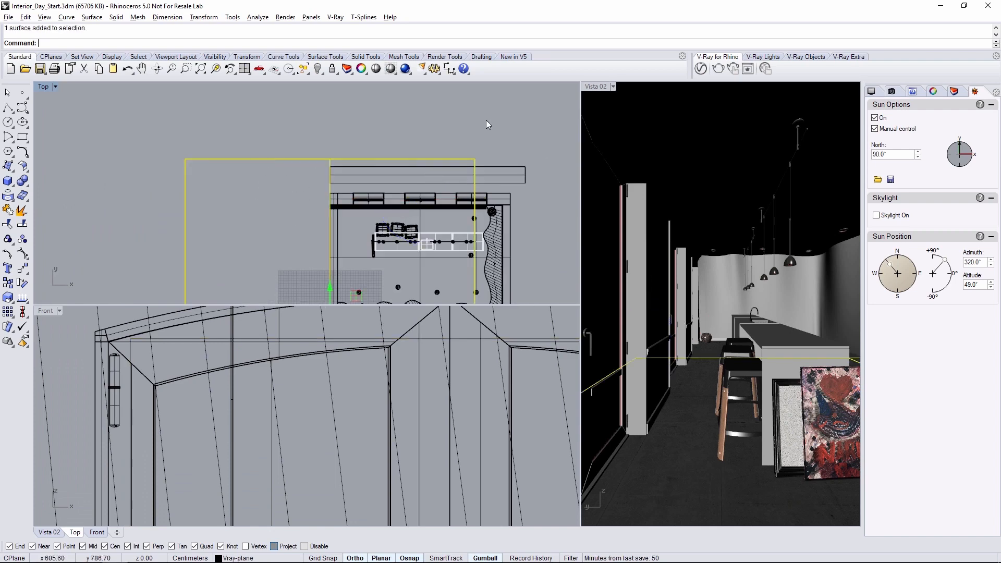
{"action": "key", "text": "Escape"}
{"action": "left_click", "coordinate": [700, 69]}
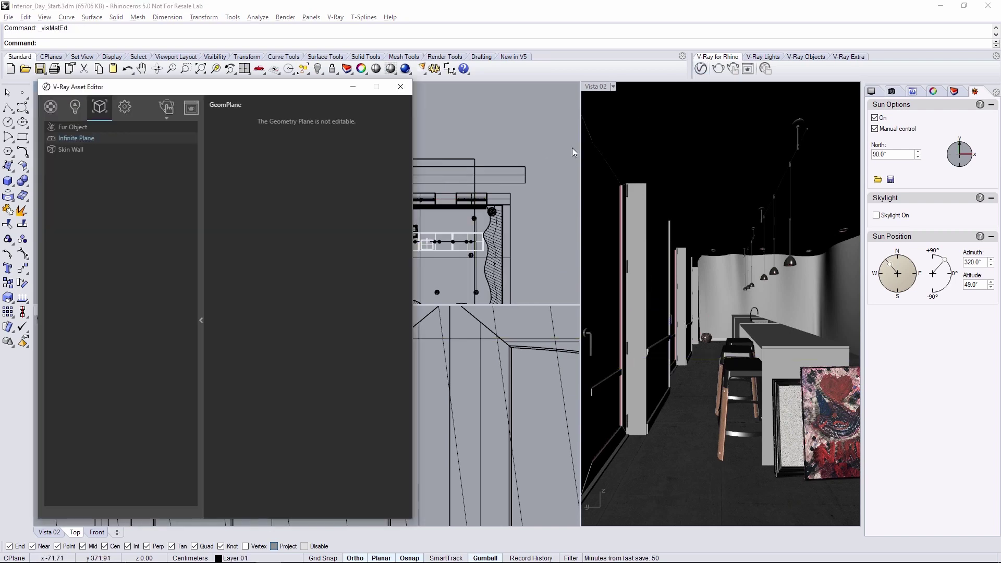
- Set the Infinite Ground Plane material's Diffuse colour to magenta
{"action": "left_click", "coordinate": [51, 107]}
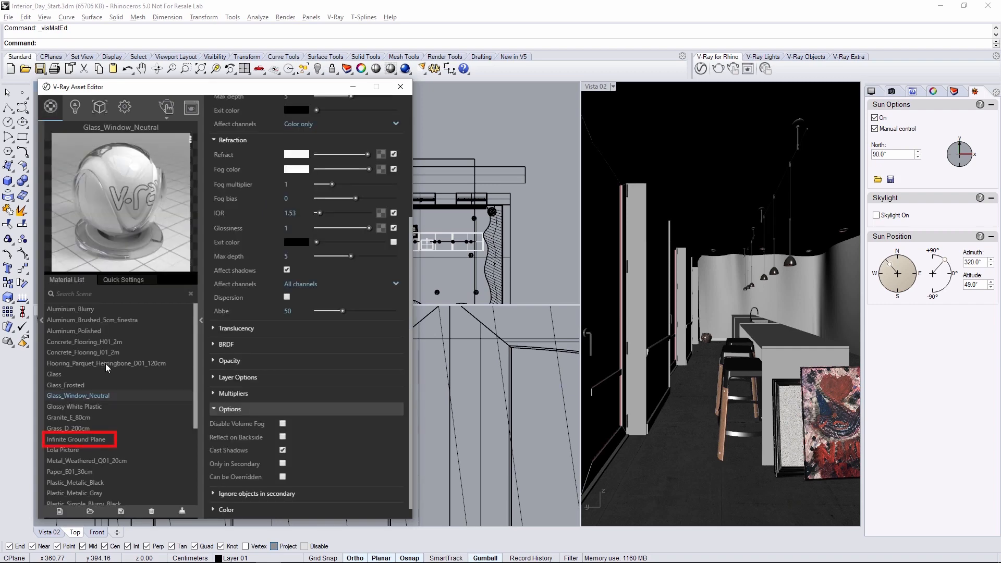
{"action": "left_click", "coordinate": [61, 440]}
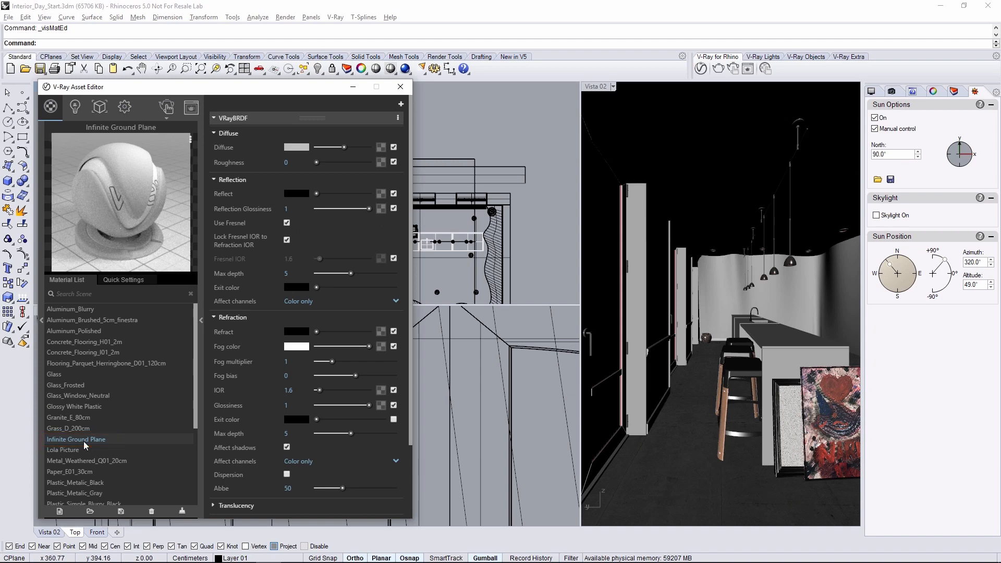
{"action": "left_click", "coordinate": [296, 149]}
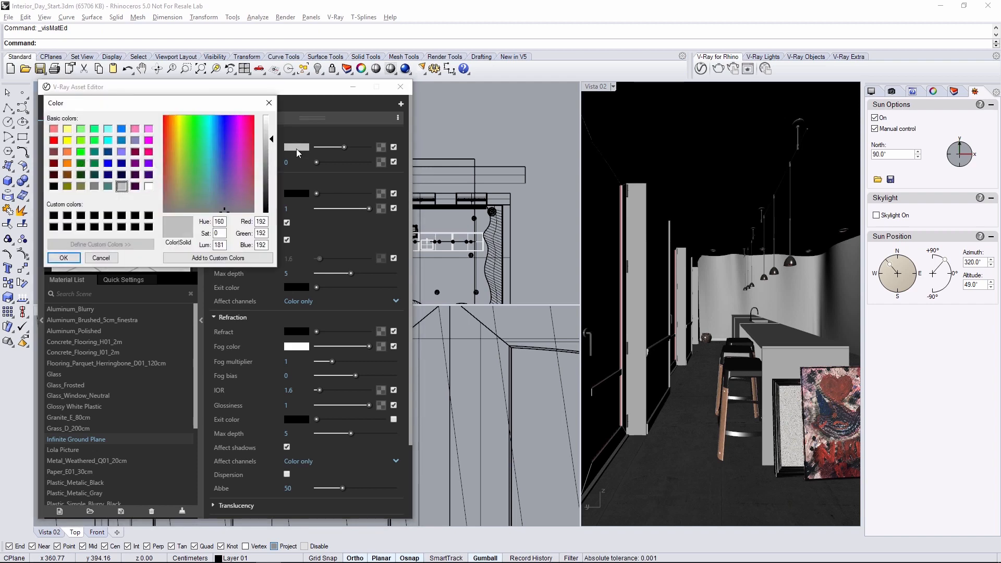
{"action": "left_click", "coordinate": [149, 151]}
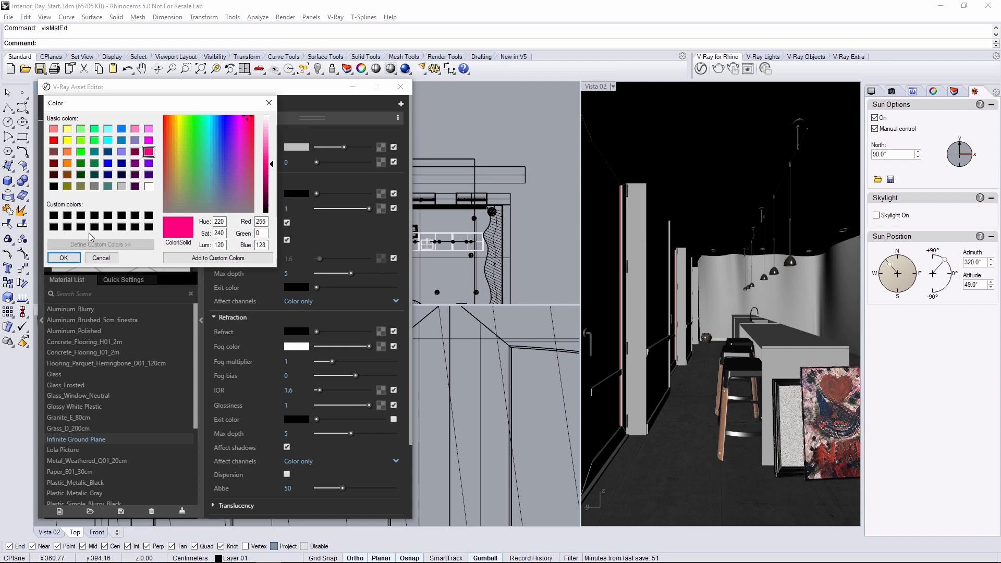
{"action": "left_click", "coordinate": [64, 258]}
{"action": "scroll", "coordinate": [410, 156], "scroll_direction": "down", "scroll_amount": 1}
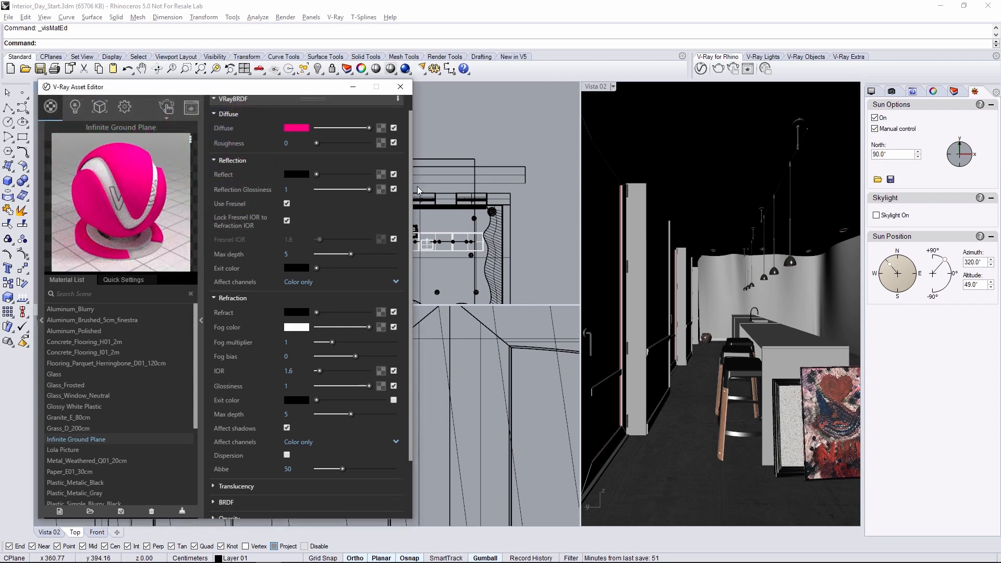
{"action": "scroll", "coordinate": [416, 187], "scroll_direction": "down", "scroll_amount": 3}
- Uncheck Can be Overridden in the Infinite Ground Plane material's Options
{"action": "left_click", "coordinate": [224, 499]}
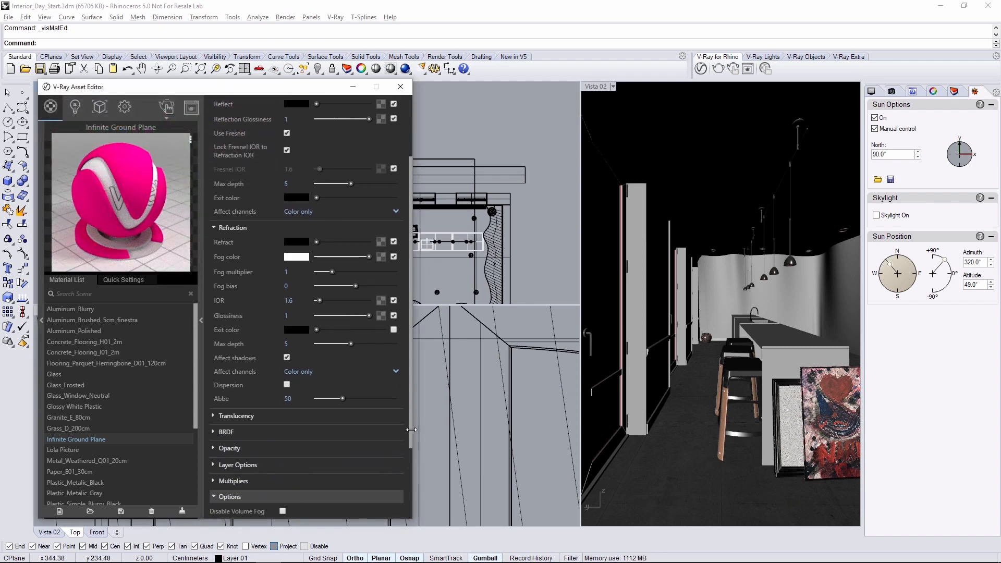
{"action": "scroll", "coordinate": [411, 431], "scroll_direction": "down", "scroll_amount": 3}
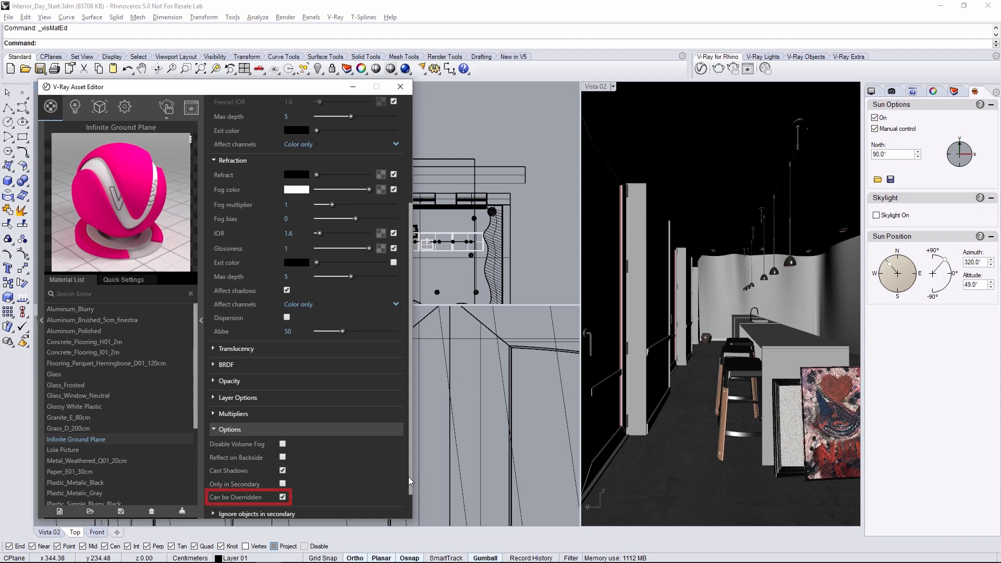
{"action": "left_click", "coordinate": [283, 497]}
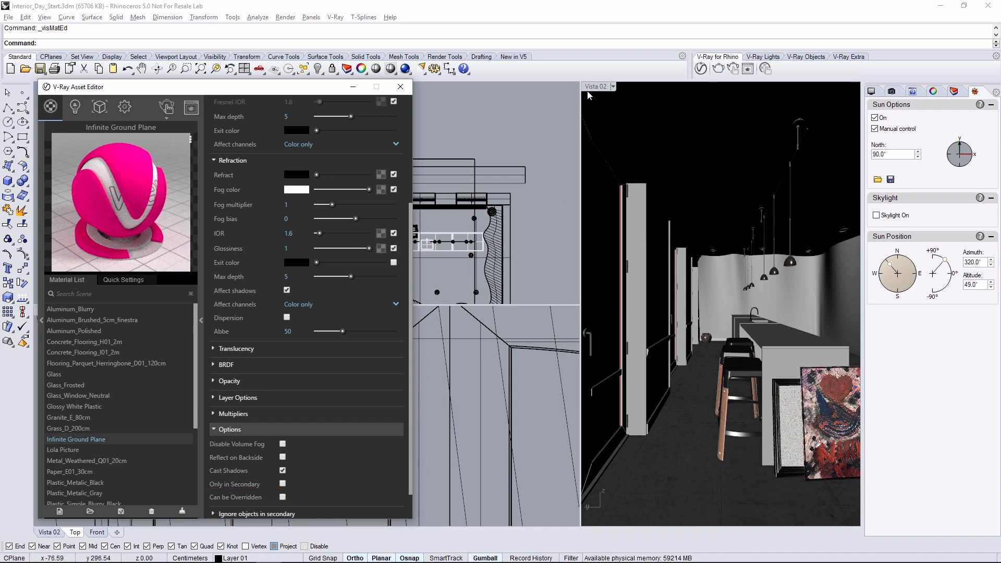
- Start an interactive render of the Vista 02 view and show the scene lights list
{"action": "left_click", "coordinate": [704, 97]}
{"action": "left_click", "coordinate": [733, 70]}
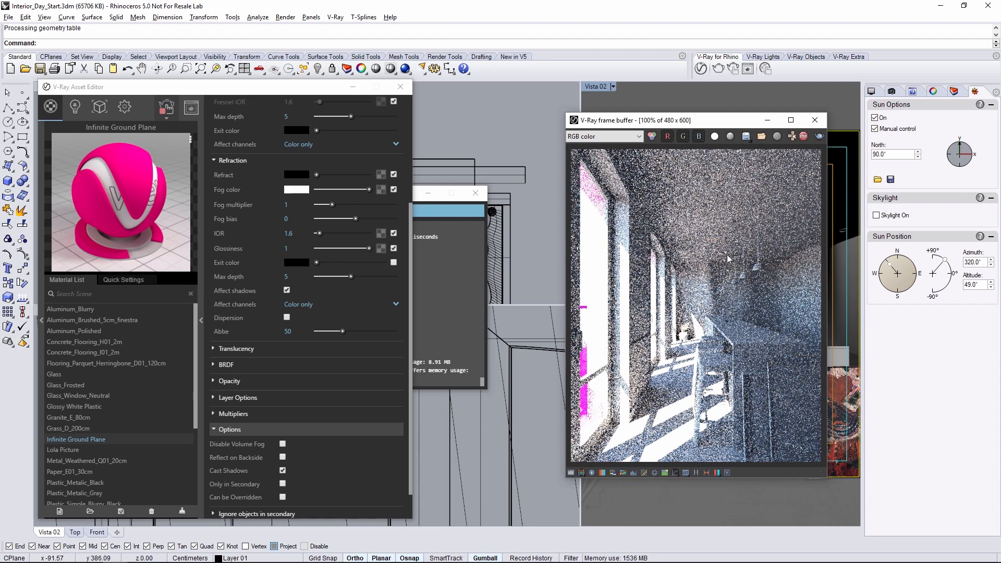
{"action": "left_click", "coordinate": [79, 109]}
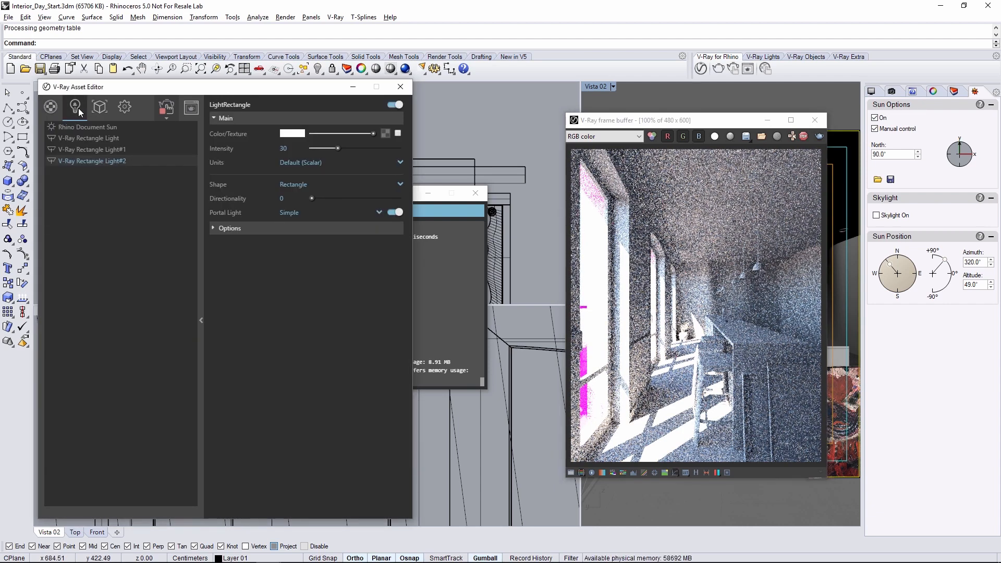
- Try Rectangle Light#2's portal mode on Accurate, then set it back to Simple
{"action": "left_click", "coordinate": [377, 212]}
{"action": "left_click", "coordinate": [297, 232]}
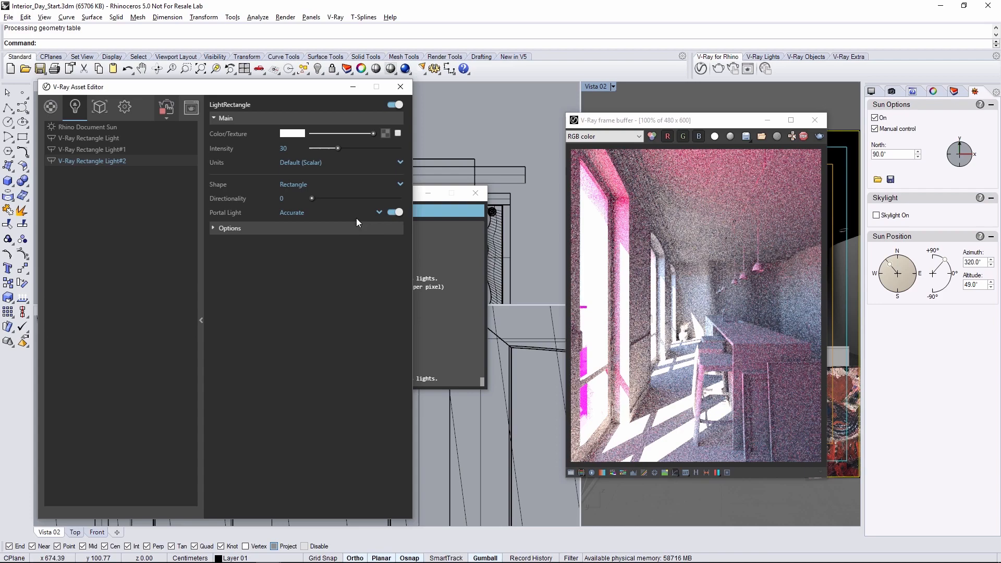
{"action": "left_click", "coordinate": [377, 212]}
{"action": "left_click", "coordinate": [363, 235]}
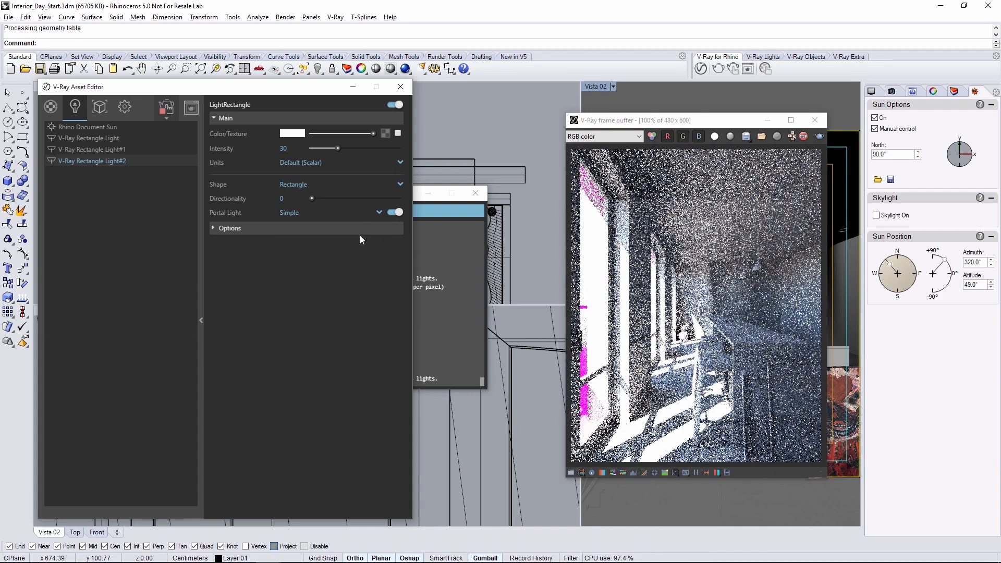
- Set the Infinite Ground Plane material's Diffuse colour back to grey (RGB 192)
{"action": "left_click", "coordinate": [51, 109]}
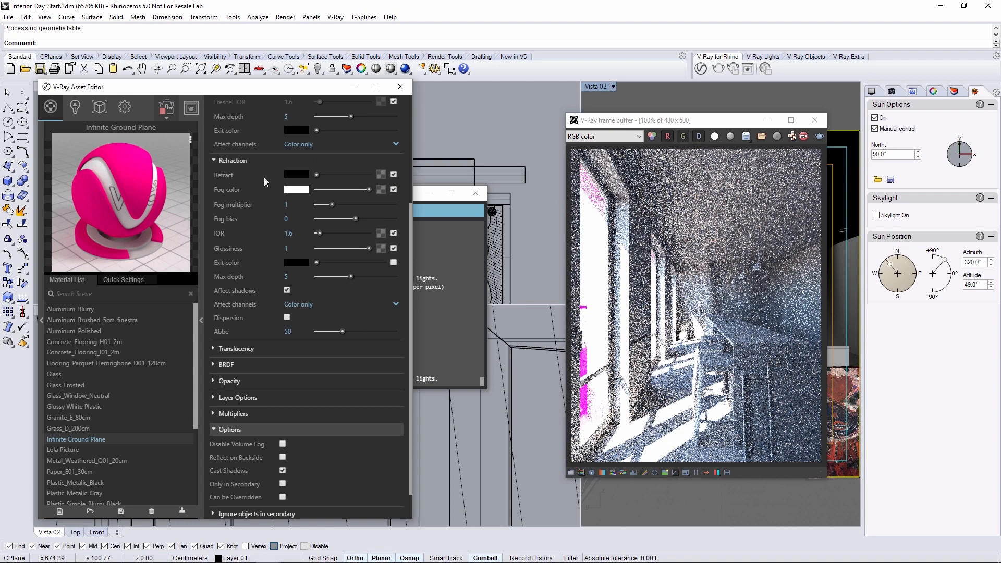
{"action": "scroll", "coordinate": [409, 235], "scroll_direction": "down", "scroll_amount": 2}
{"action": "scroll", "coordinate": [409, 188], "scroll_direction": "up", "scroll_amount": 4}
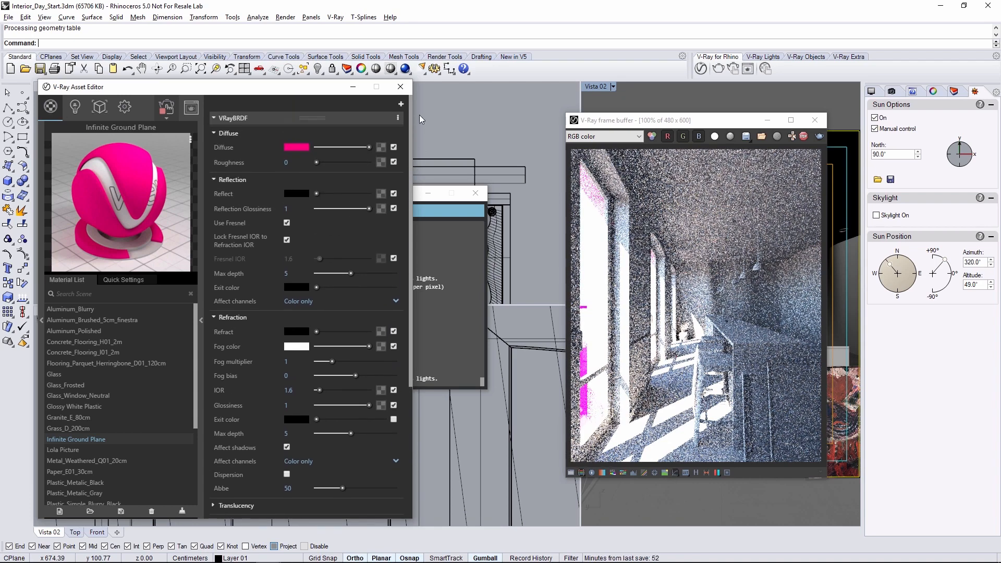
{"action": "left_click", "coordinate": [295, 148]}
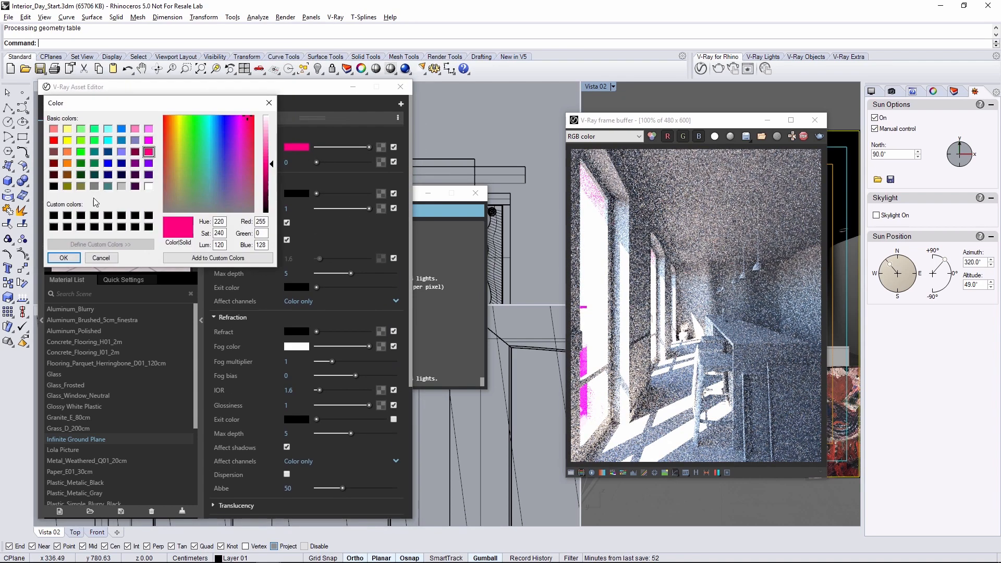
{"action": "left_click", "coordinate": [122, 186]}
{"action": "left_click", "coordinate": [63, 258]}
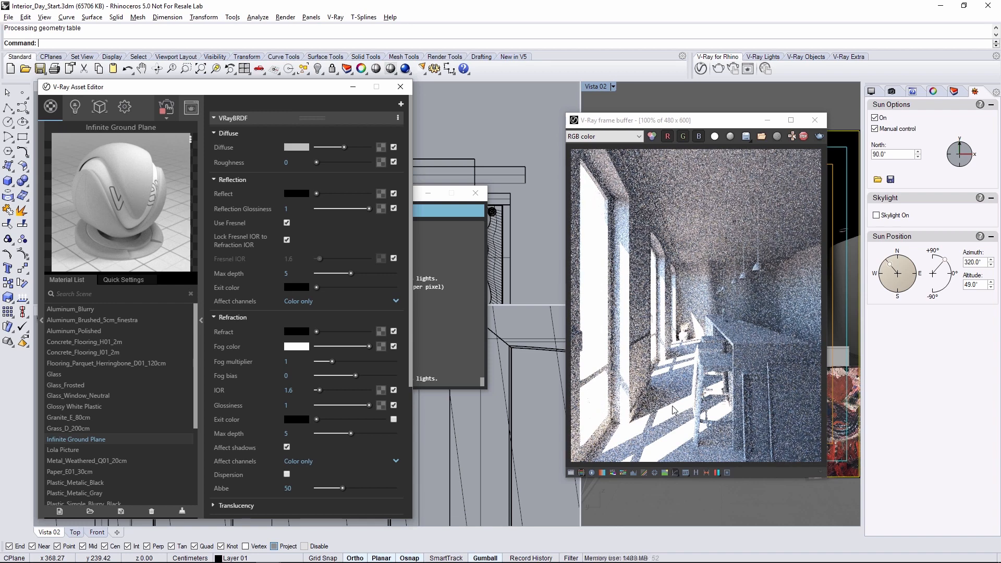
- Set the SunLight size multiplier to 100, then reduce it to 8 for crisper shadows
{"action": "left_click", "coordinate": [75, 107]}
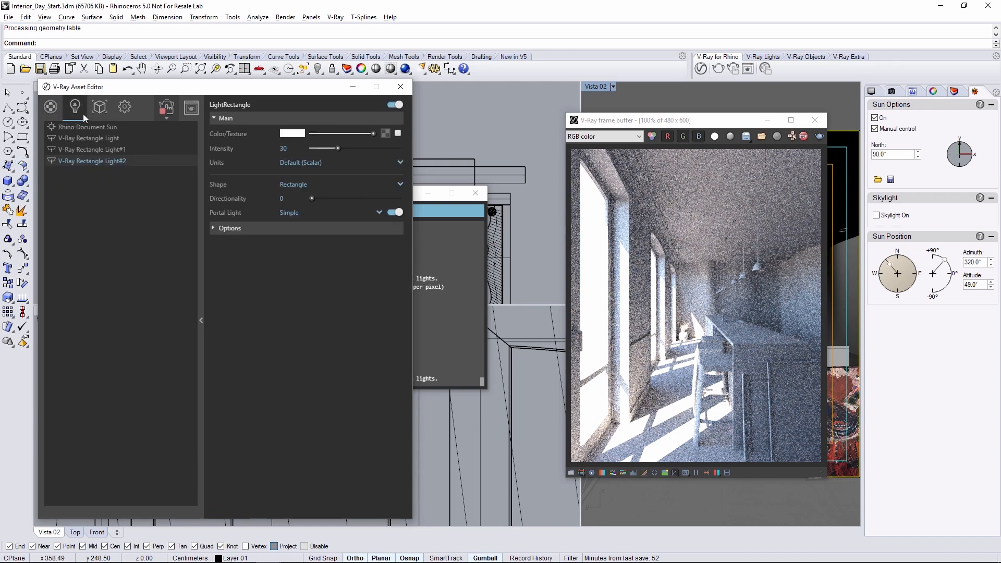
{"action": "left_click", "coordinate": [85, 127]}
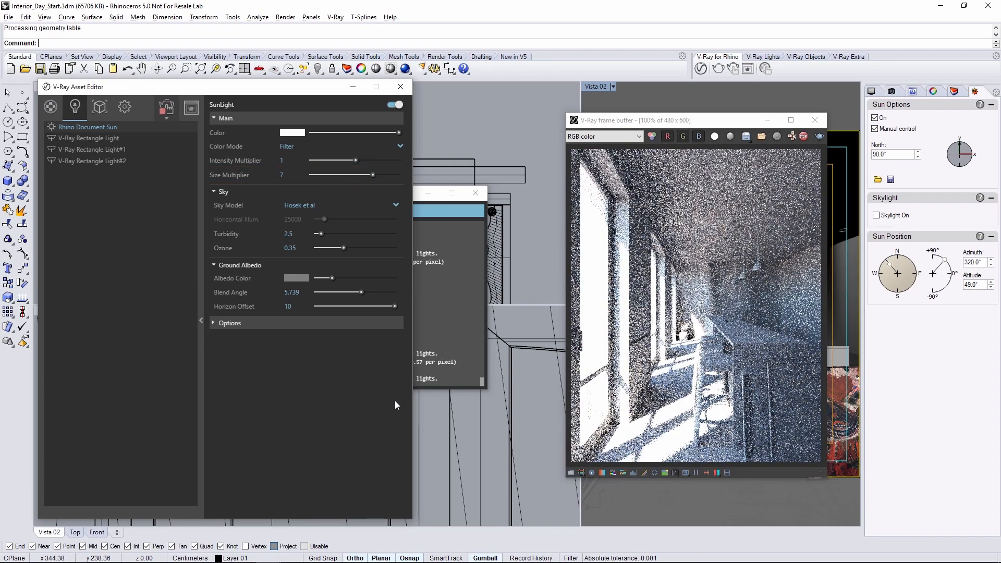
{"action": "double_click", "coordinate": [286, 175]}
{"action": "type", "text": "100"}
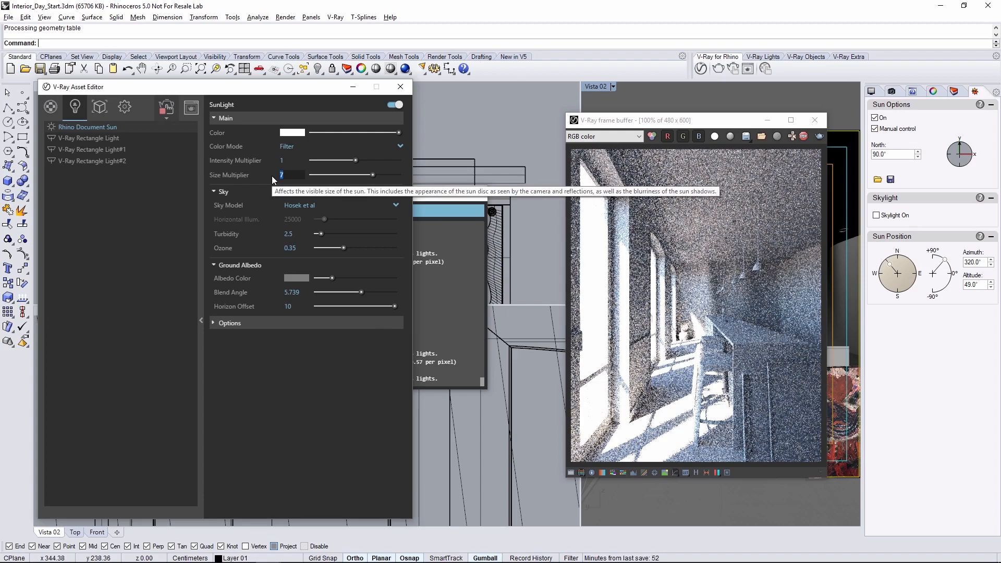
{"action": "key", "text": "Return"}
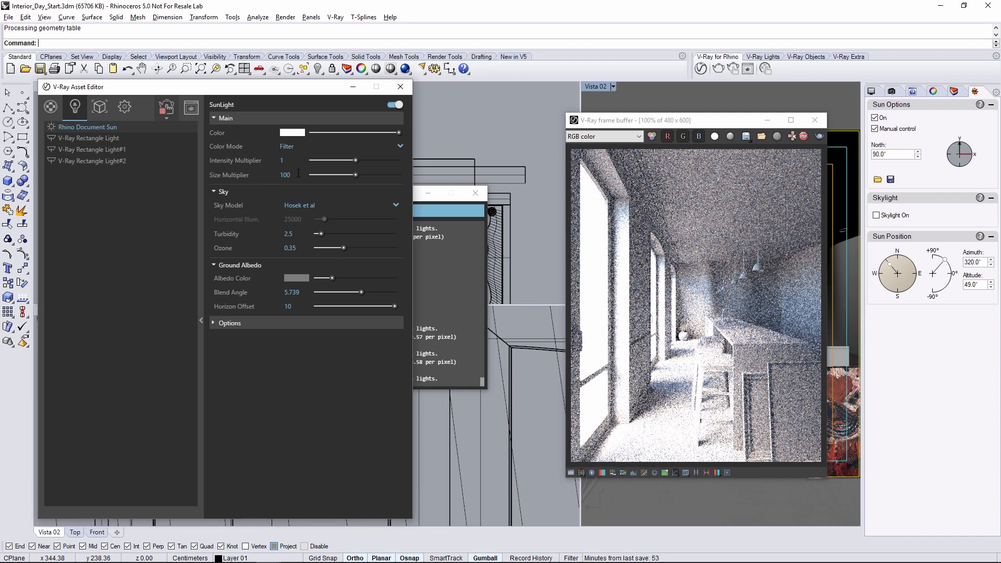
{"action": "left_click", "coordinate": [281, 175]}
{"action": "type", "text": "8"}
{"action": "key", "text": "Return"}
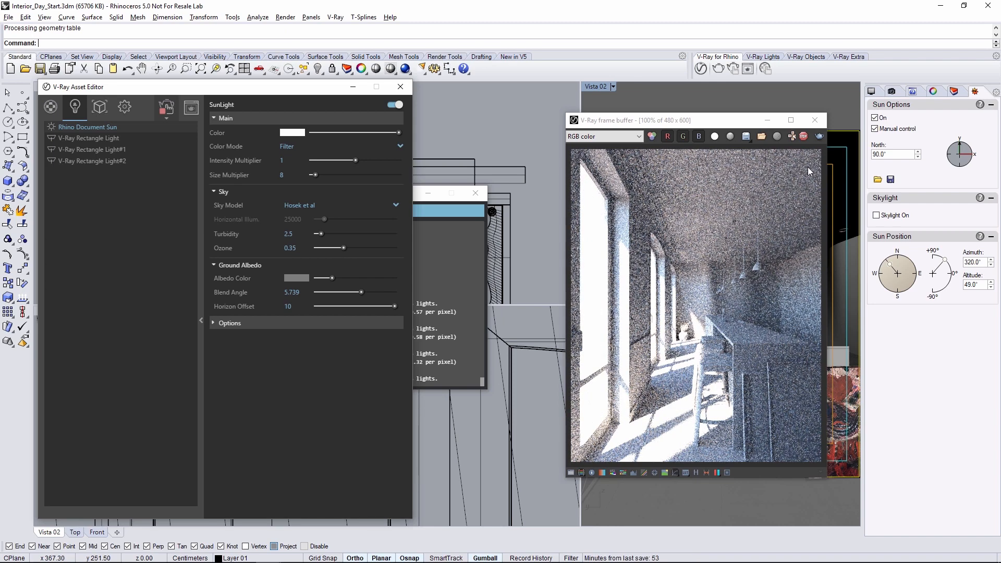
- Stop the test render, toggle the Skin layer's visibility, and show the V-Ray renderer settings
{"action": "left_click", "coordinate": [803, 137]}
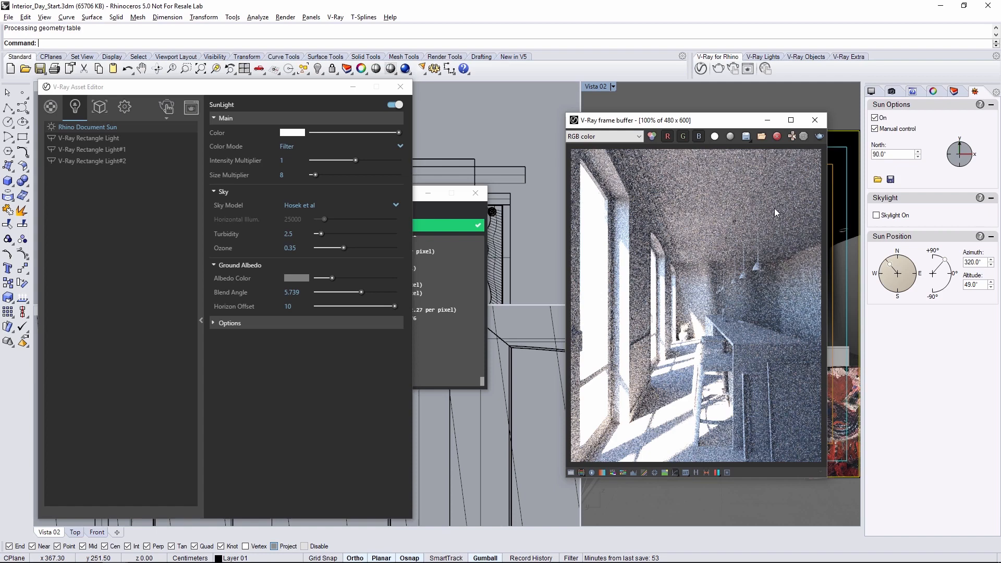
{"action": "left_click", "coordinate": [955, 91]}
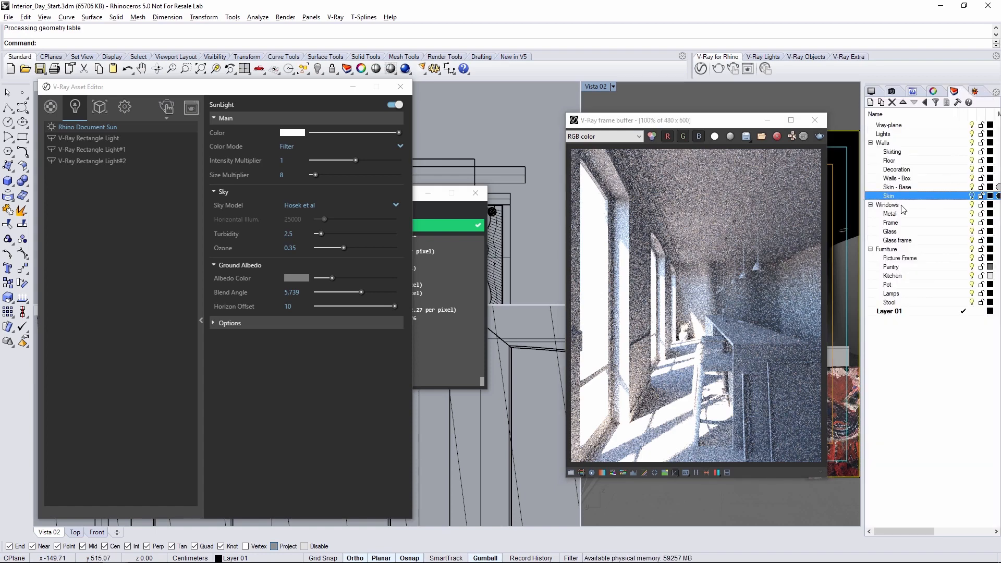
{"action": "left_click", "coordinate": [973, 195]}
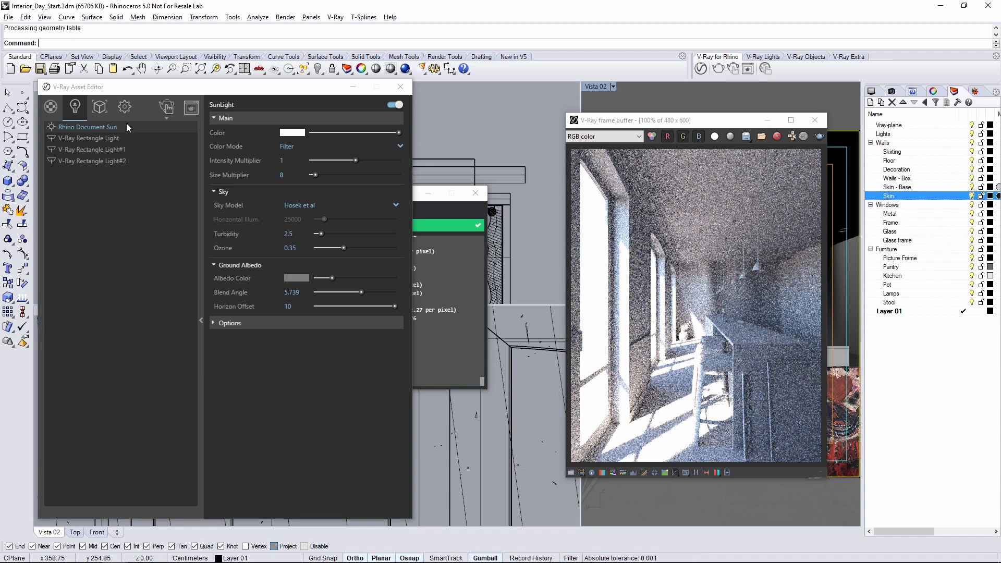
{"action": "left_click", "coordinate": [124, 107]}
- Disable Interactive and Progressive rendering and set the image size to 800×1000
{"action": "left_click", "coordinate": [185, 145]}
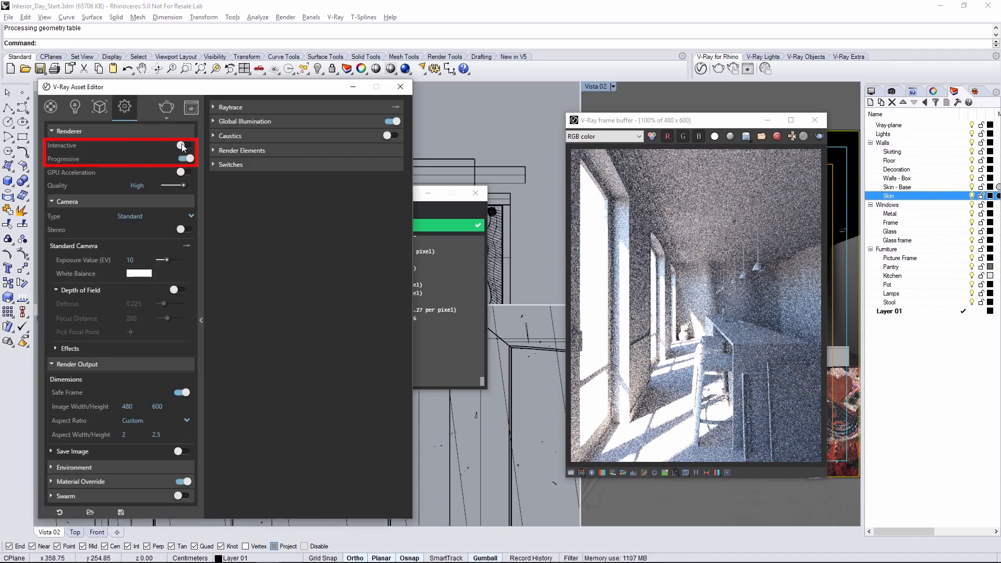
{"action": "left_click", "coordinate": [187, 159]}
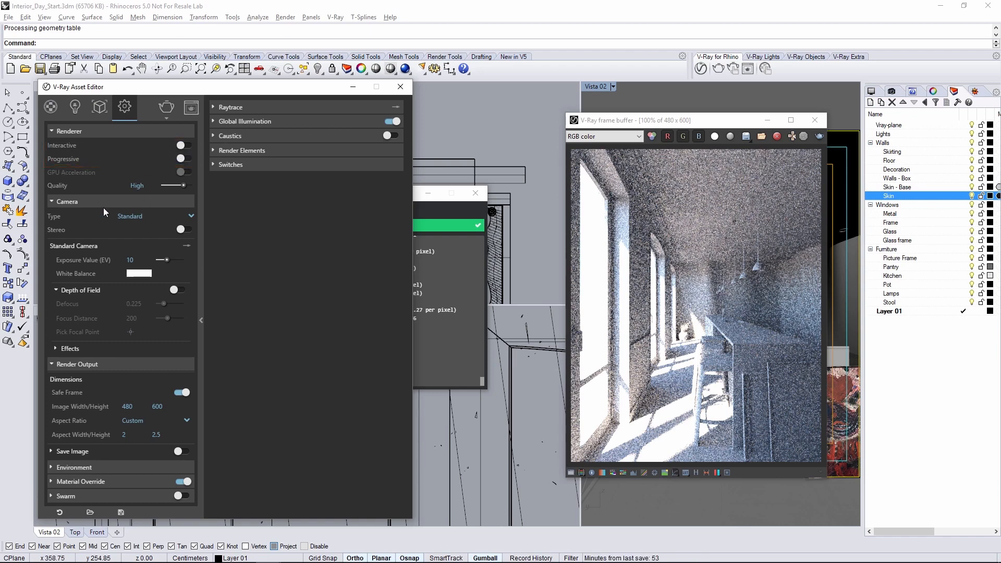
{"action": "left_click", "coordinate": [55, 202]}
{"action": "double_click", "coordinate": [125, 257]}
{"action": "type", "text": "800"}
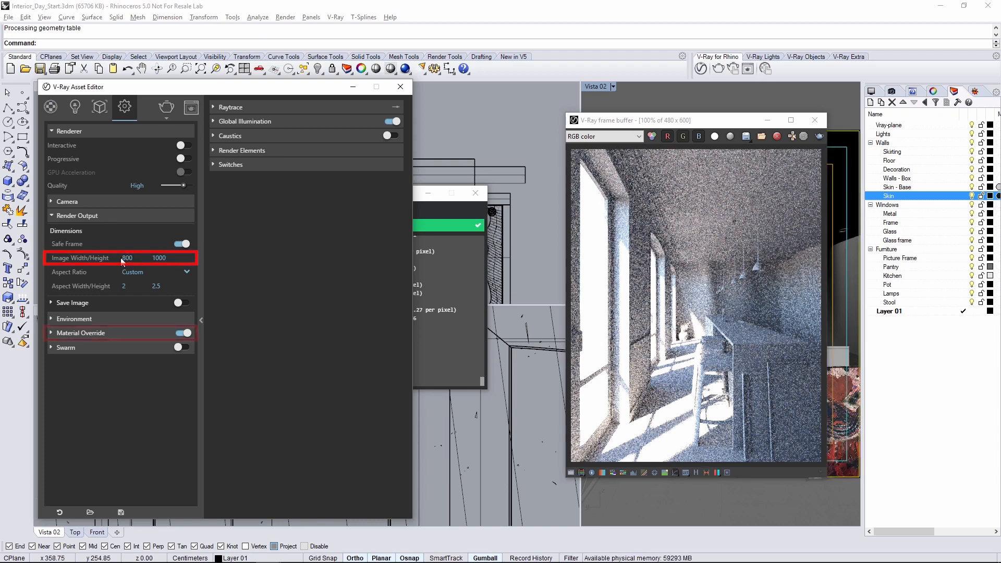
{"action": "double_click", "coordinate": [157, 259]}
{"action": "type", "text": "1000"}
{"action": "key", "text": "Return"}
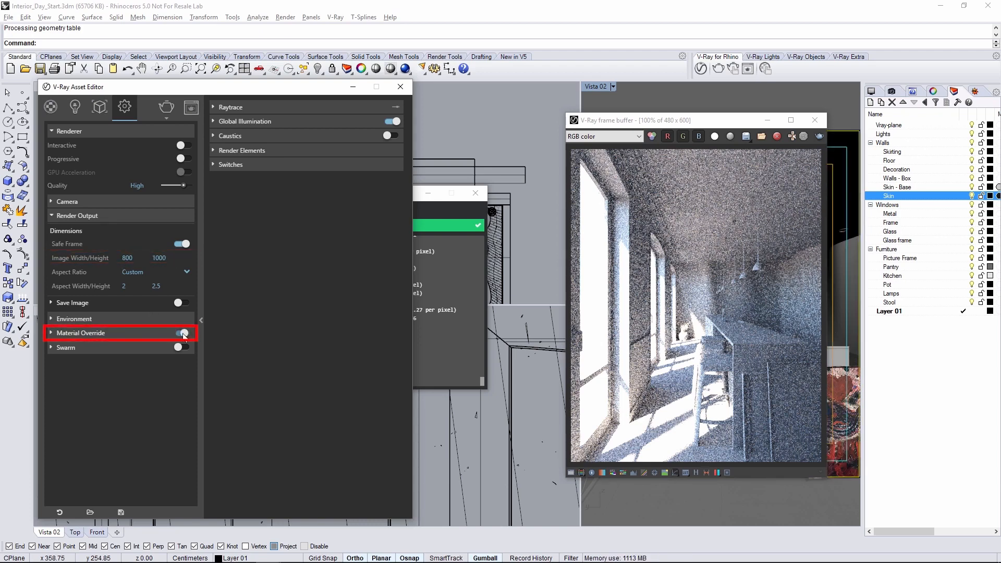
- Turn off Material Override, enable distributed rendering, and launch the final render
{"action": "left_click", "coordinate": [184, 333]}
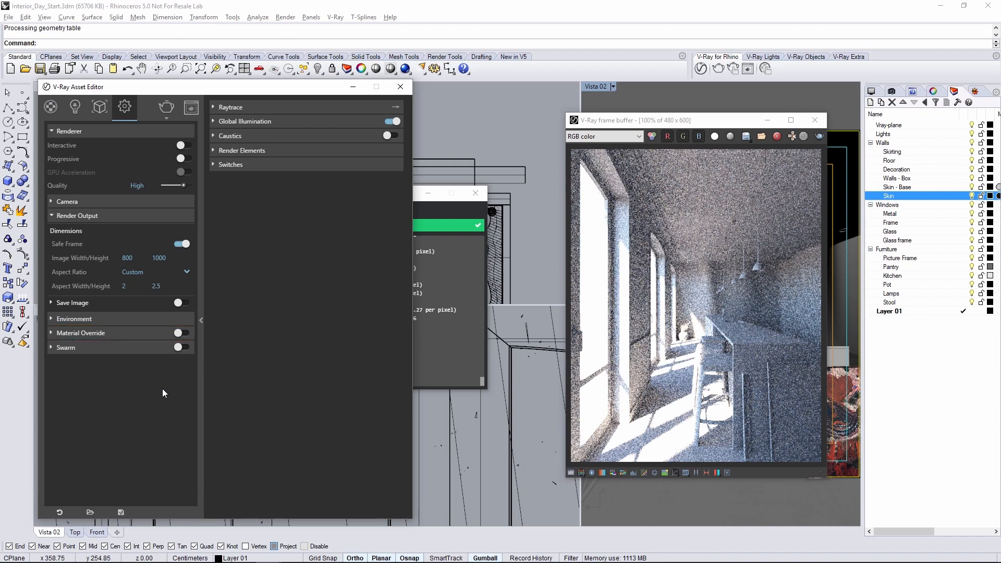
{"action": "left_click", "coordinate": [183, 348]}
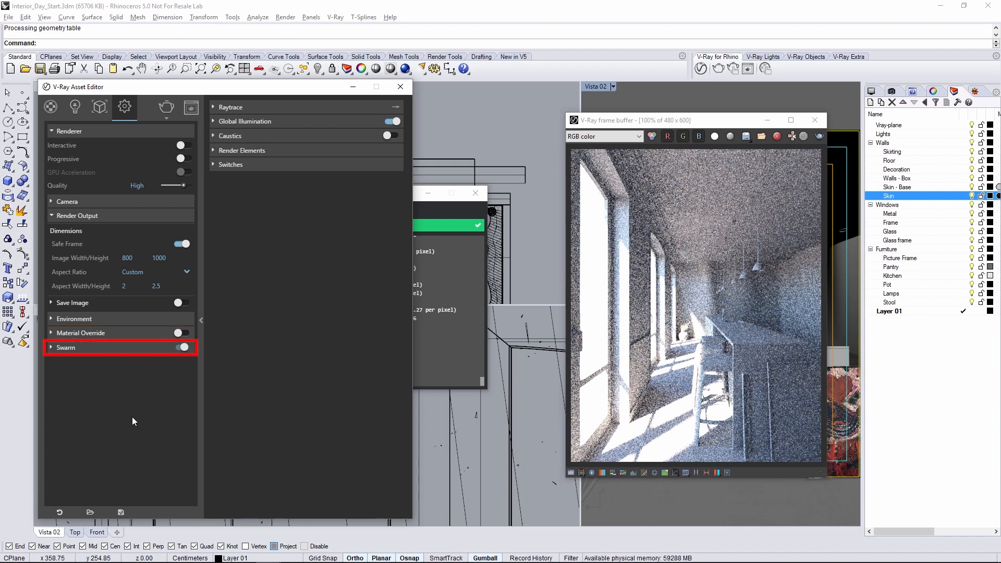
{"action": "left_click", "coordinate": [51, 347]}
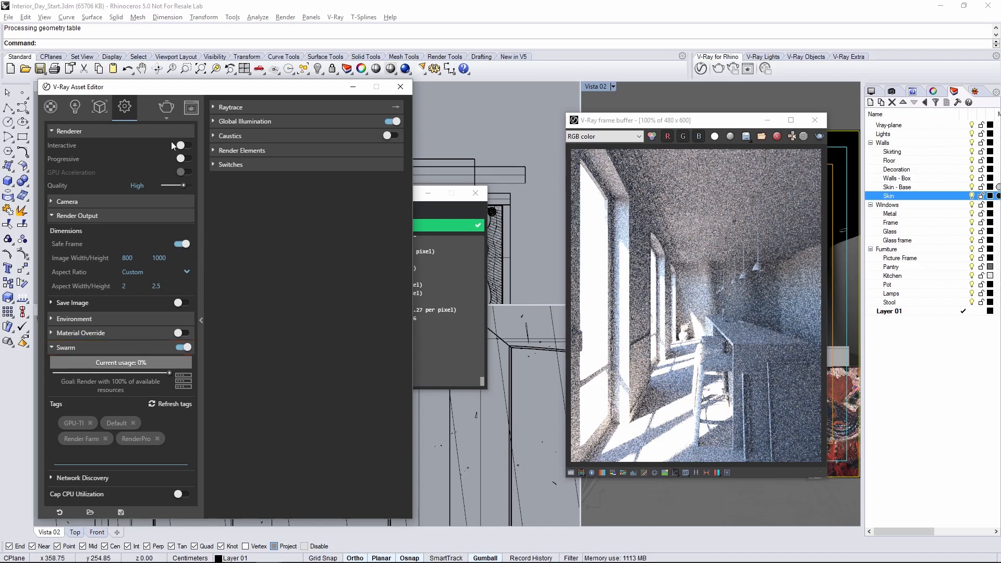
{"action": "left_click", "coordinate": [166, 107]}
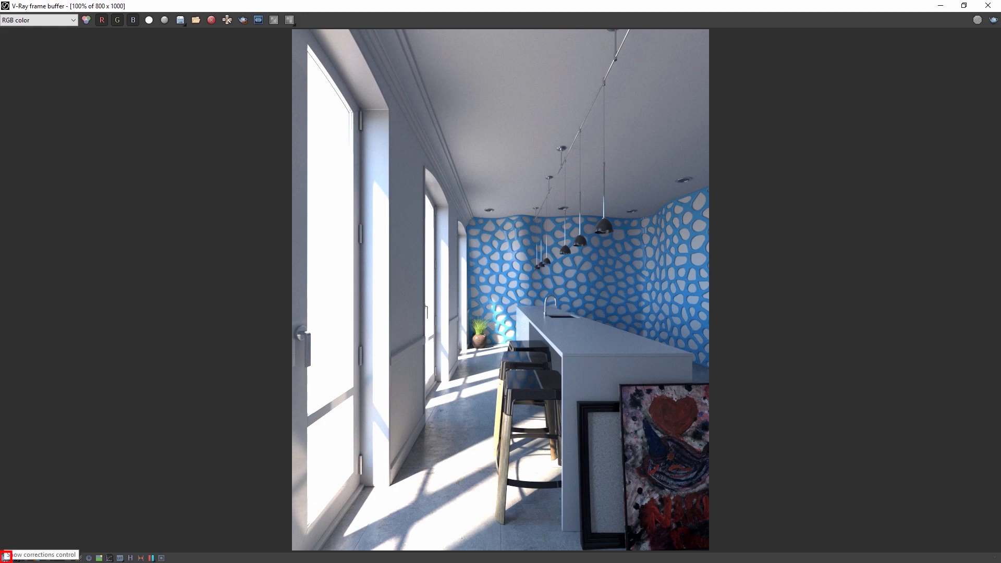
- Enable White Balance in the frame buffer corrections and raise Temperature to 8811
{"action": "left_click", "coordinate": [6, 557]}
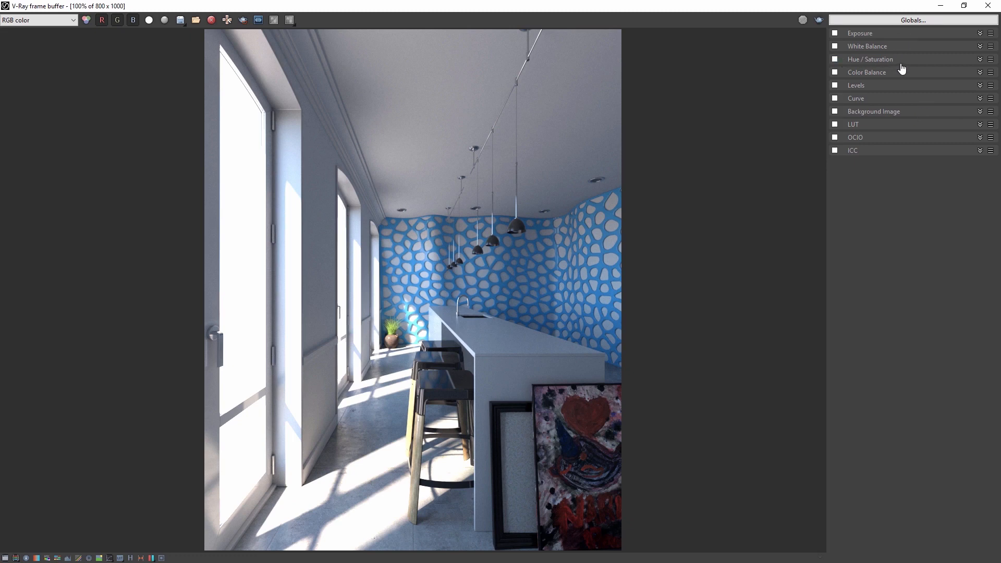
{"action": "left_click", "coordinate": [872, 47]}
{"action": "left_click", "coordinate": [834, 46]}
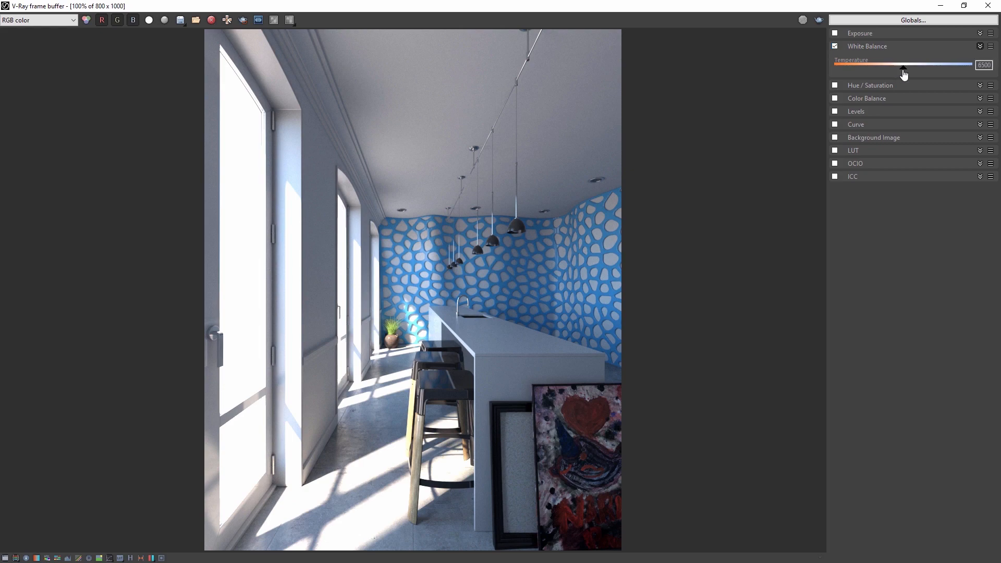
{"action": "left_click_drag", "start_coordinate": [904, 69], "coordinate": [951, 76]}
- Enable Color Balance and shift the shadows slightly toward cyan and toward blue (0.10)
{"action": "left_click", "coordinate": [889, 99]}
{"action": "left_click", "coordinate": [834, 100]}
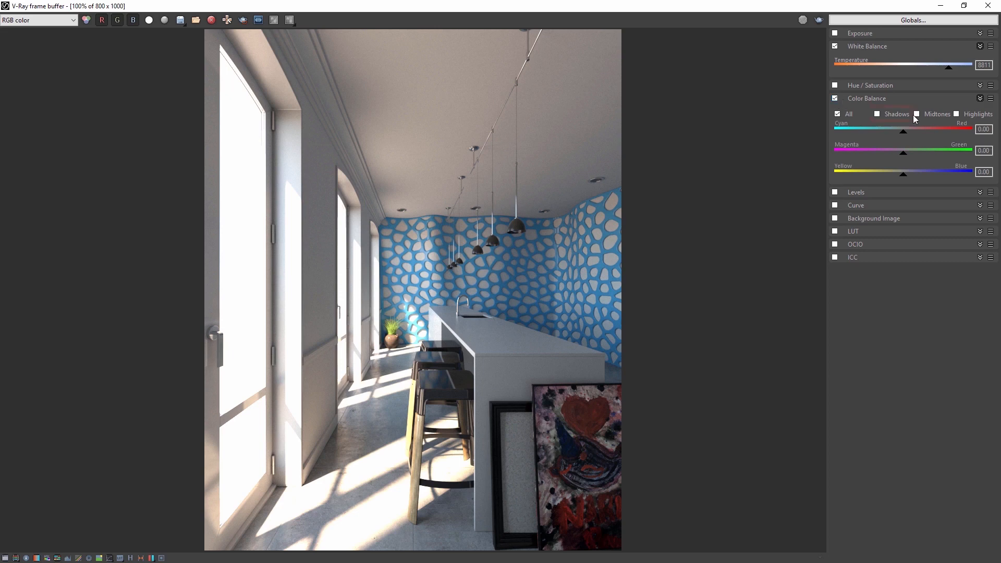
{"action": "left_click_drag", "start_coordinate": [902, 131], "coordinate": [900, 133]}
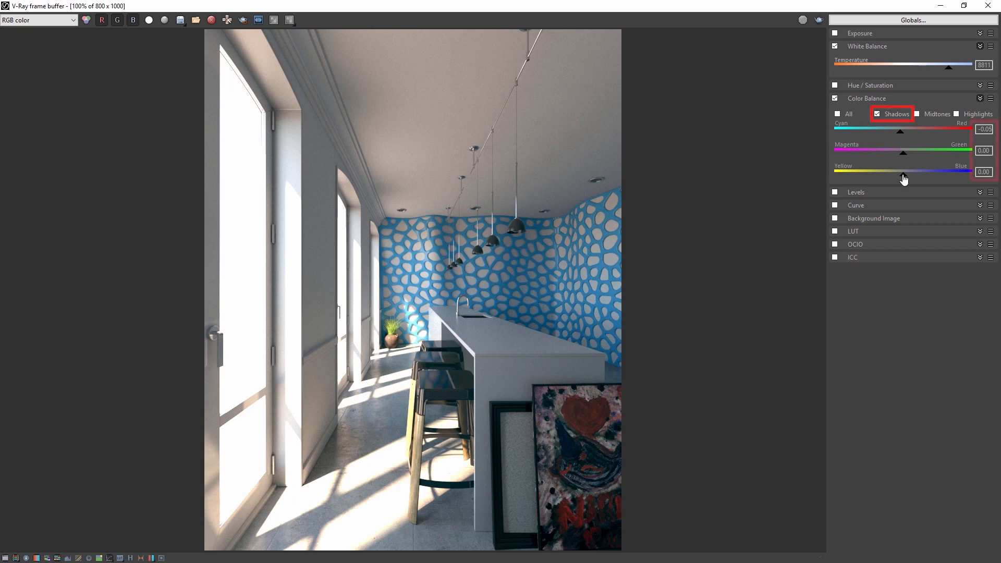
{"action": "left_click_drag", "start_coordinate": [904, 175], "coordinate": [914, 175]}
- Enable the tone Curve and bow it upward with added points to brighten the render
{"action": "left_click", "coordinate": [858, 205]}
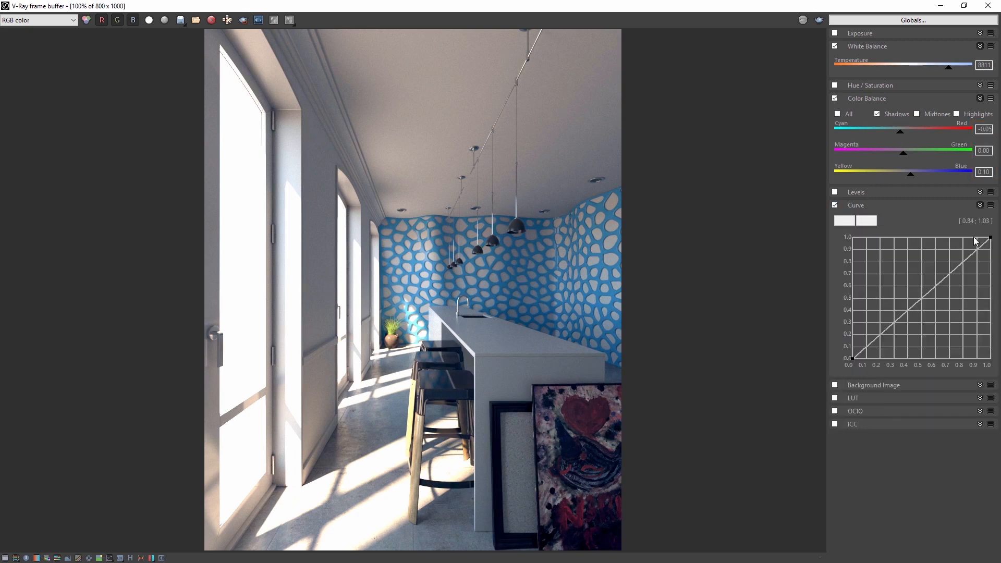
{"action": "left_click", "coordinate": [952, 272]}
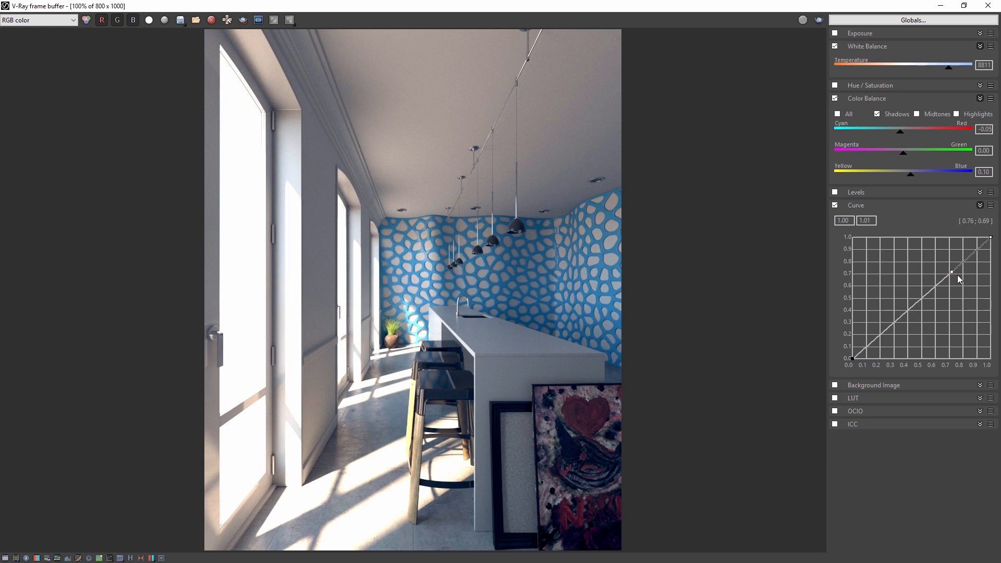
{"action": "left_click_drag", "start_coordinate": [952, 272], "coordinate": [944, 245]}
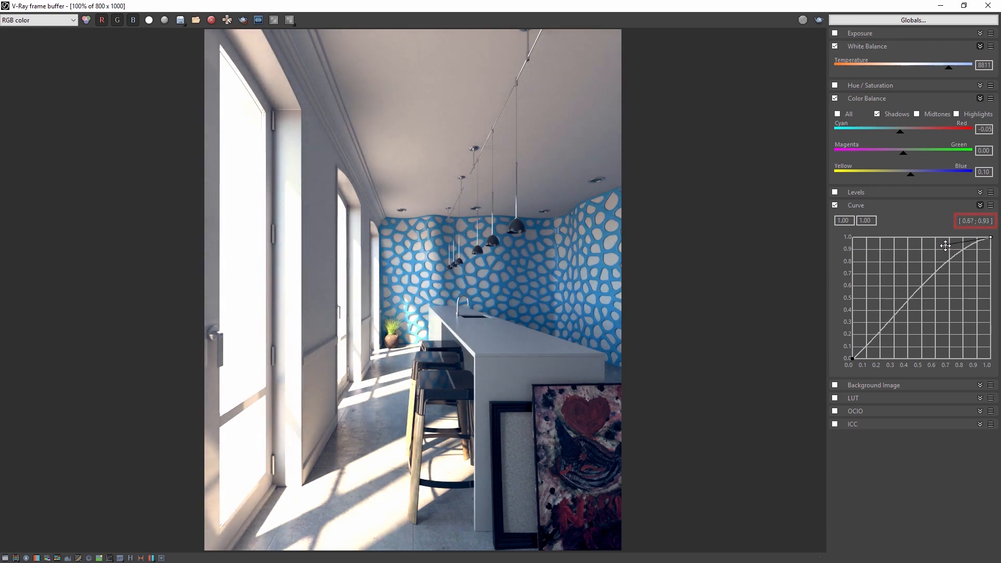
{"action": "left_click_drag", "start_coordinate": [860, 350], "coordinate": [865, 341]}
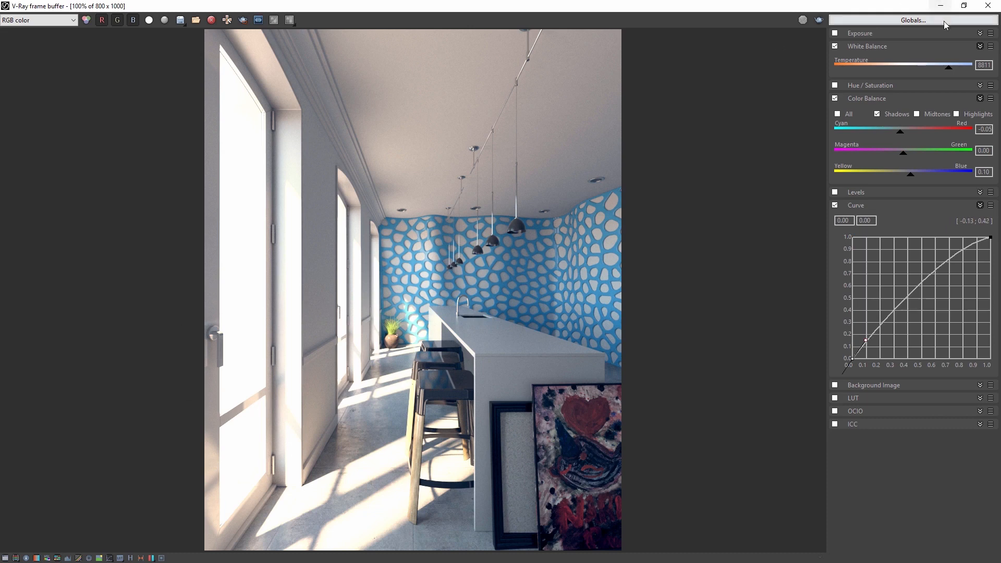
- Enable Exposure correction and lower Highlight Burn to 0.65 to soften the windows
{"action": "left_click", "coordinate": [868, 33]}
{"action": "left_click", "coordinate": [834, 34]}
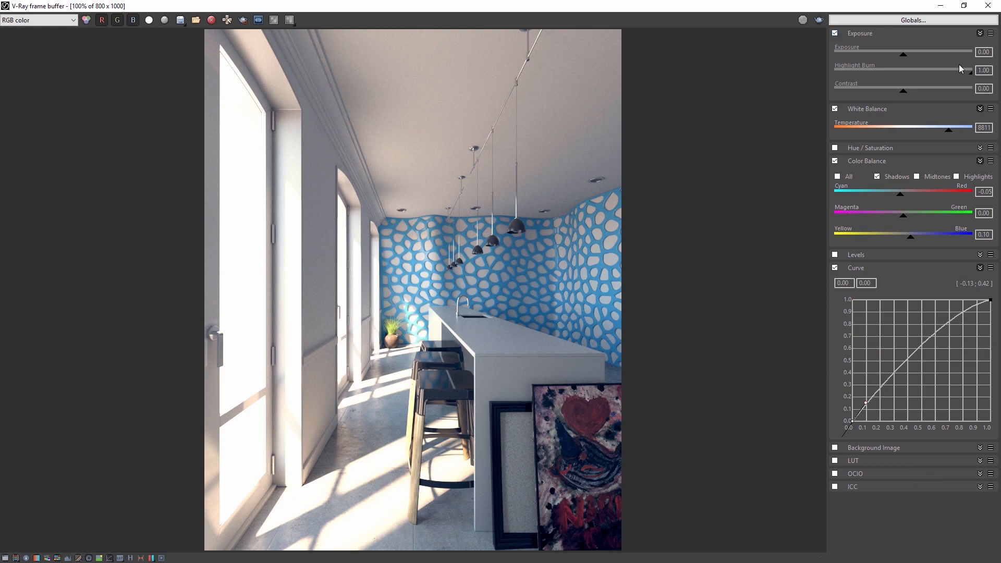
{"action": "left_click_drag", "start_coordinate": [972, 71], "coordinate": [926, 75]}
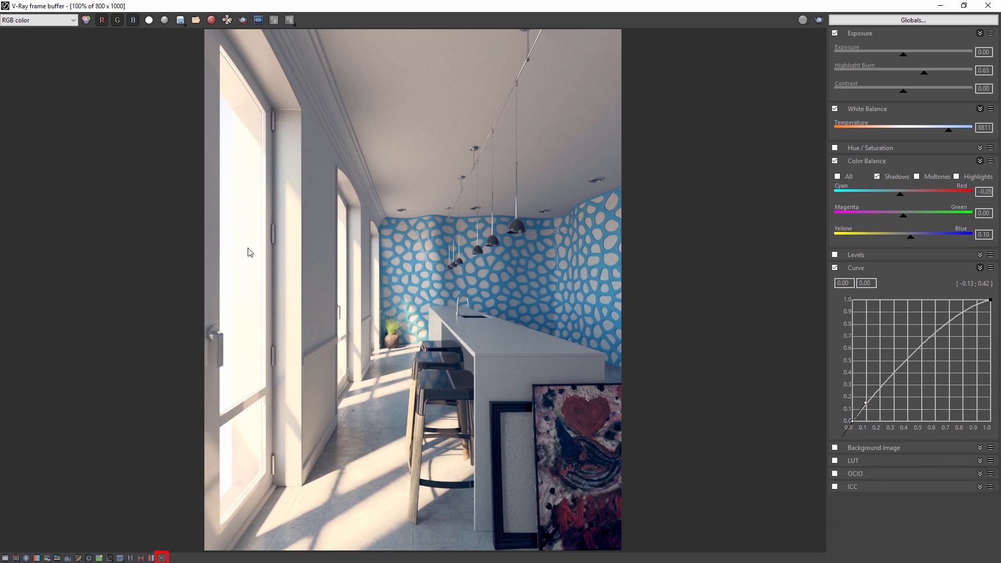
- Turn on Bloom in Lens effects with weight 11.32, size 12.21 and shape 14.98
{"action": "left_click", "coordinate": [162, 557]}
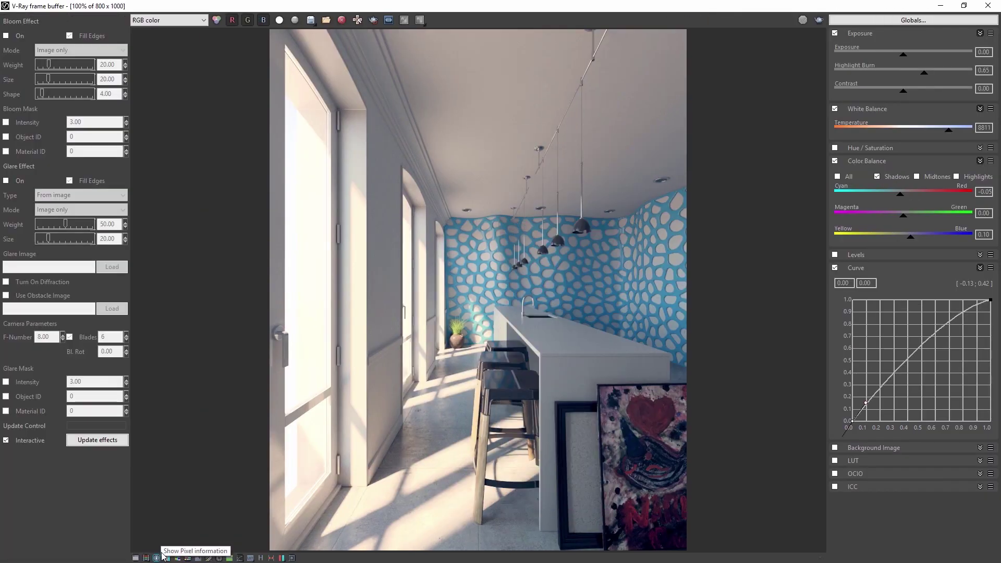
{"action": "left_click", "coordinate": [7, 36]}
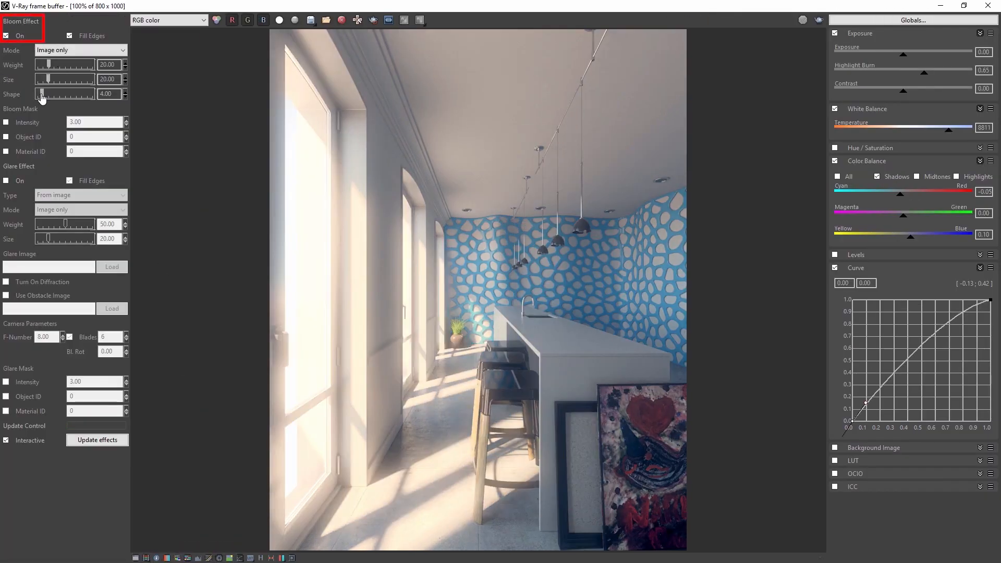
{"action": "left_click_drag", "start_coordinate": [39, 94], "coordinate": [59, 95]}
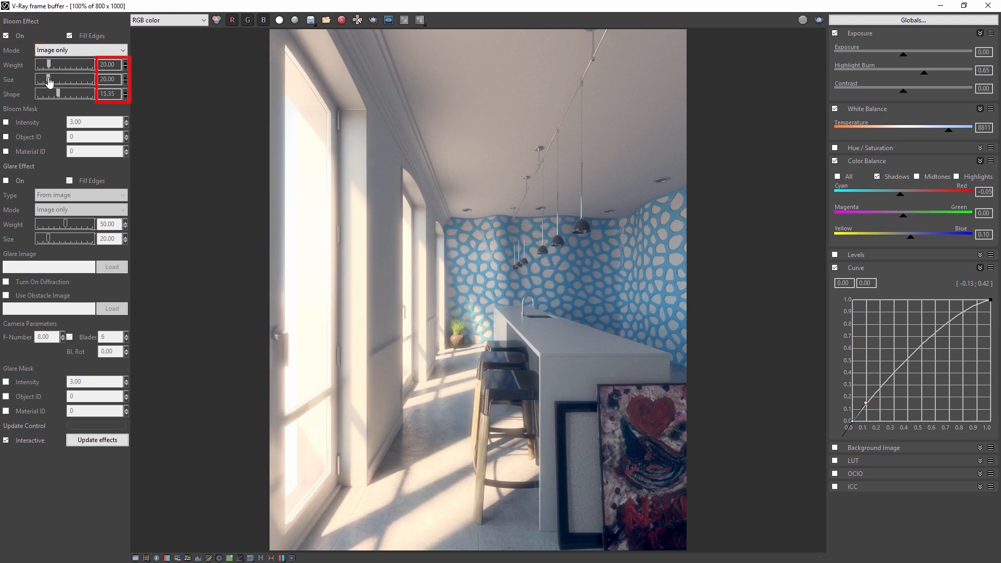
{"action": "mouse_move", "coordinate": [49, 65]}
{"action": "left_mouse_down"}
{"action": "mouse_move", "coordinate": [55, 81]}
{"action": "mouse_move", "coordinate": [44, 81]}
{"action": "mouse_move", "coordinate": [48, 66]}
{"action": "mouse_move", "coordinate": [59, 94]}
{"action": "left_mouse_up"}
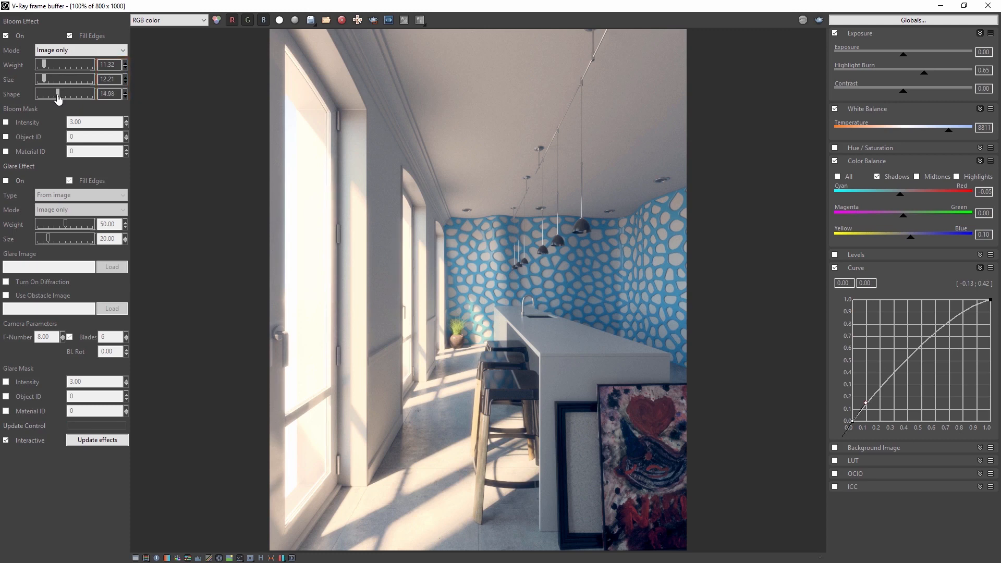